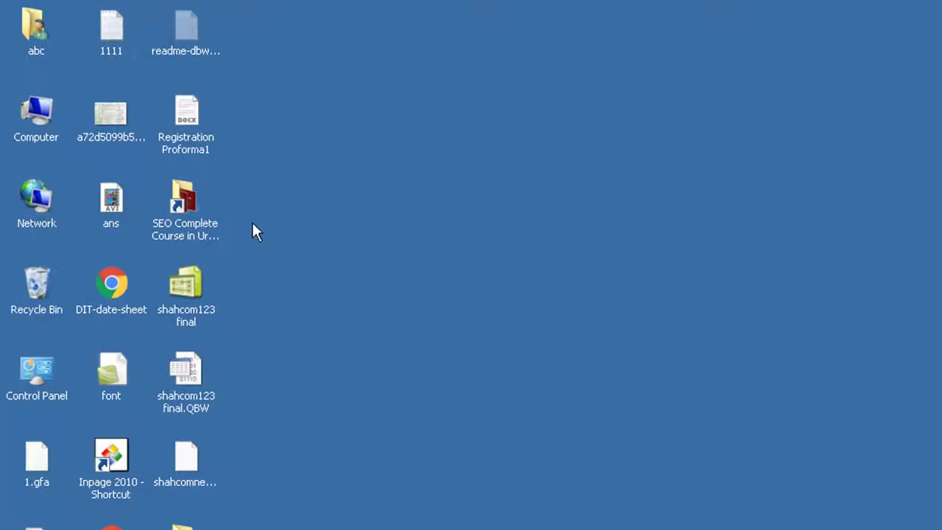
Step: Open Computer Management from Computer and list the local users under Local Users and Groups
{"action": "left_click", "coordinate": [50, 120]}
{"action": "right_click", "coordinate": [36, 107]}
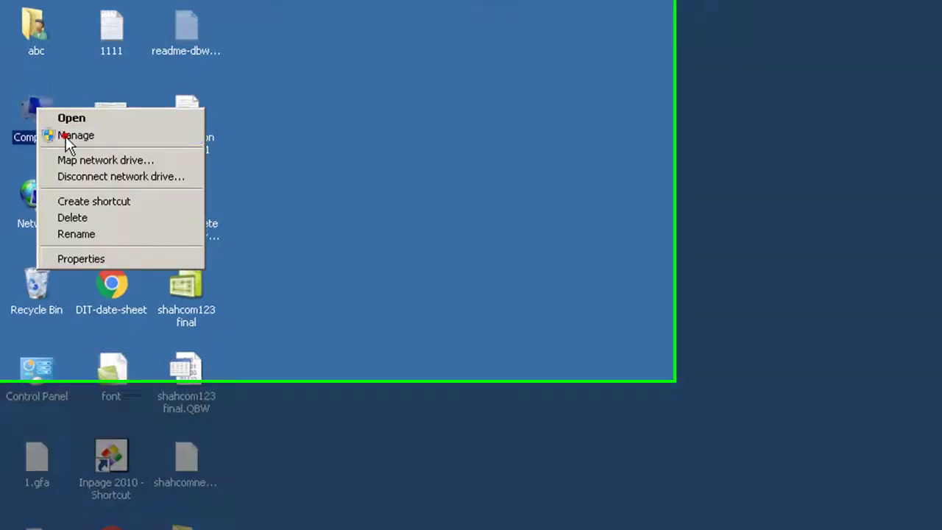
{"action": "left_click", "coordinate": [66, 136]}
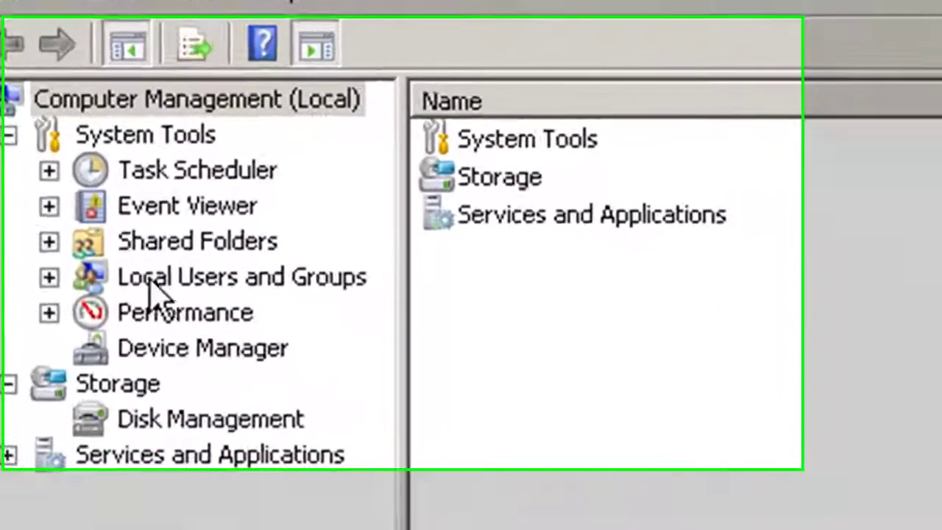
{"action": "left_click", "coordinate": [107, 229]}
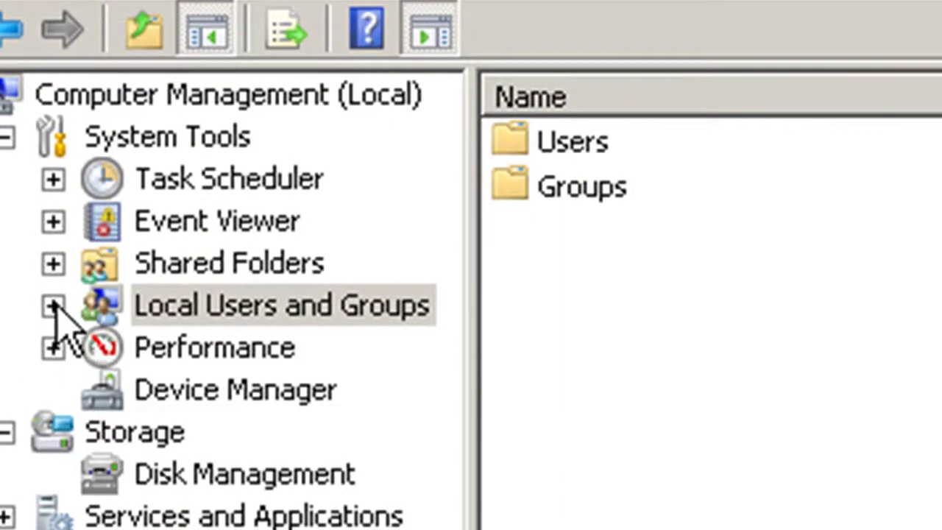
{"action": "left_click", "coordinate": [53, 305]}
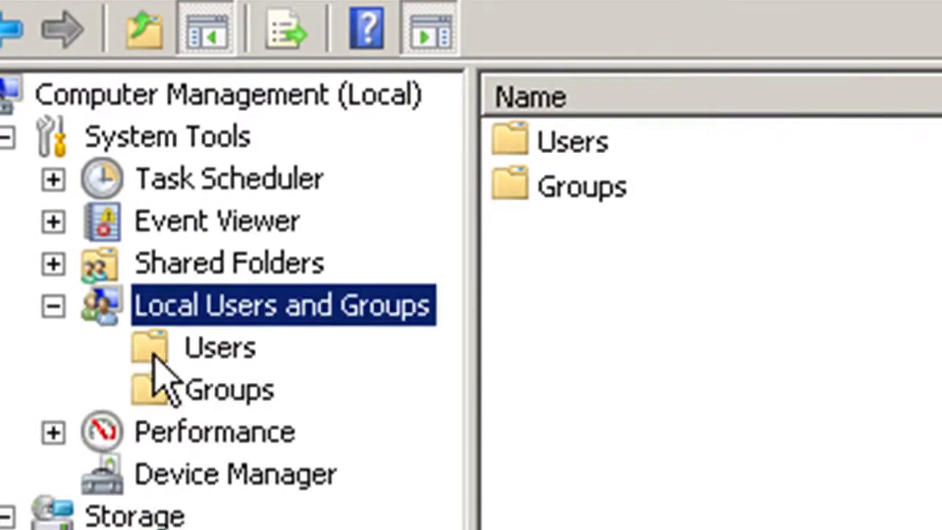
{"action": "left_click", "coordinate": [184, 352]}
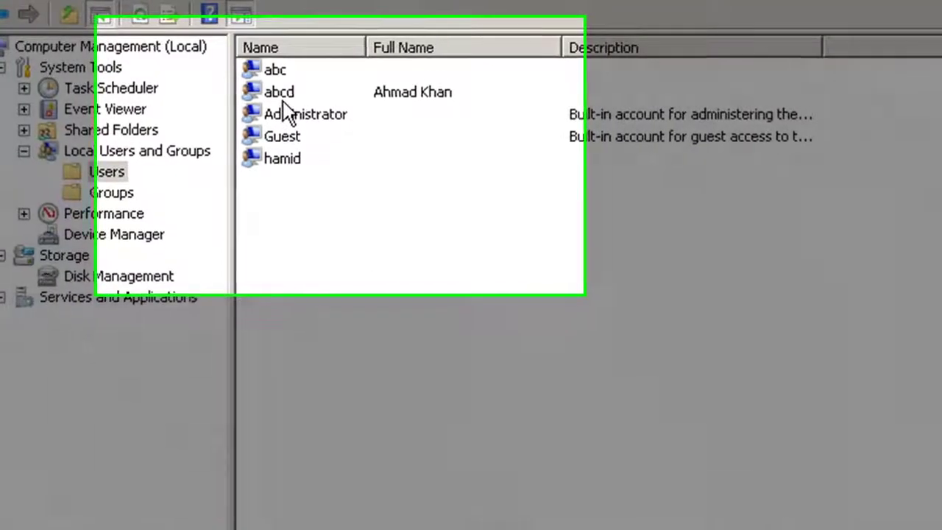
Step: Delete the abcd user account and confirm the deletion
{"action": "left_click", "coordinate": [287, 97]}
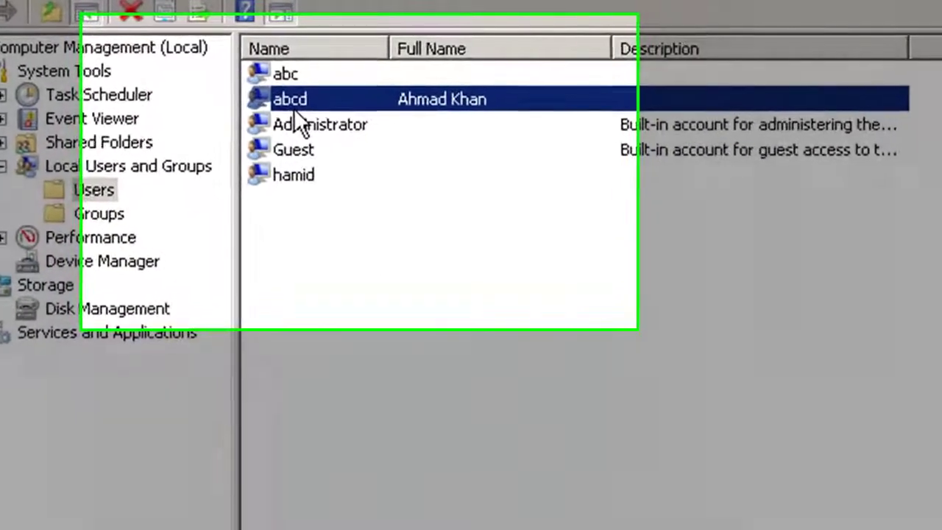
{"action": "right_click", "coordinate": [329, 124]}
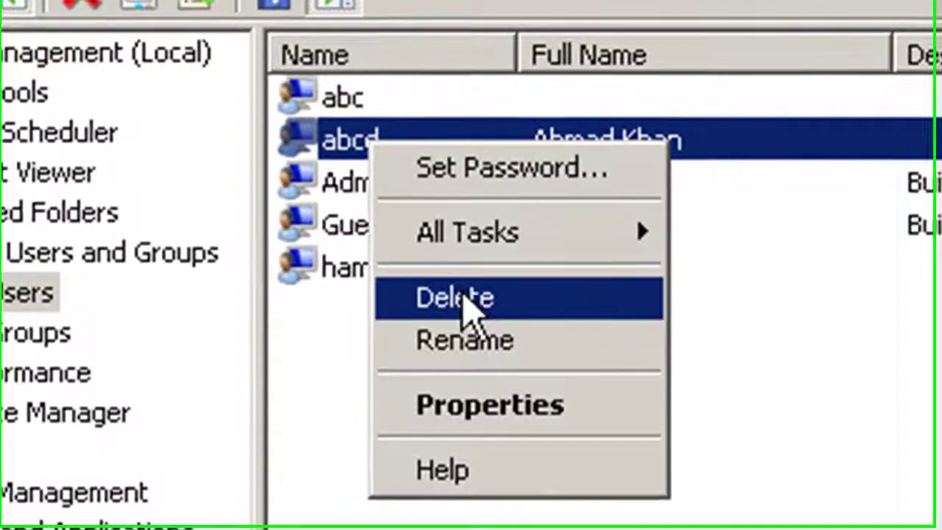
{"action": "left_click", "coordinate": [465, 305]}
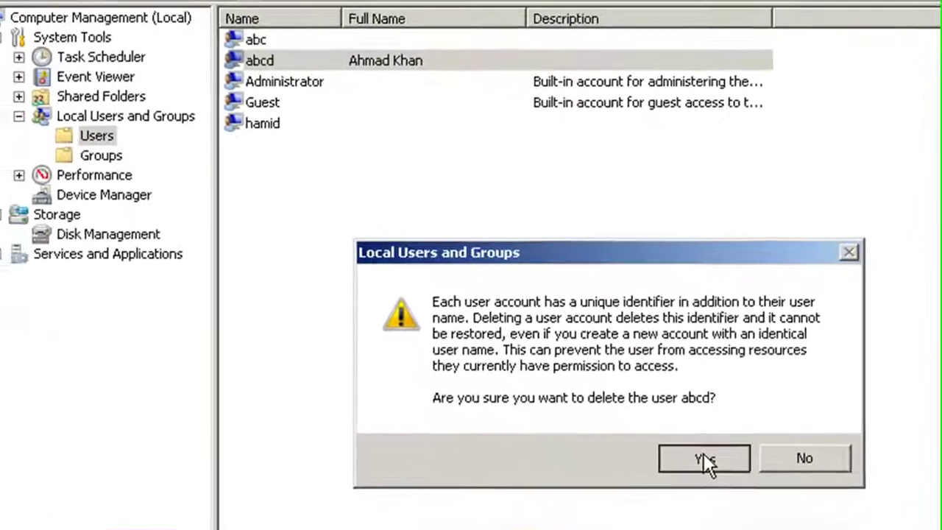
{"action": "left_click", "coordinate": [703, 458]}
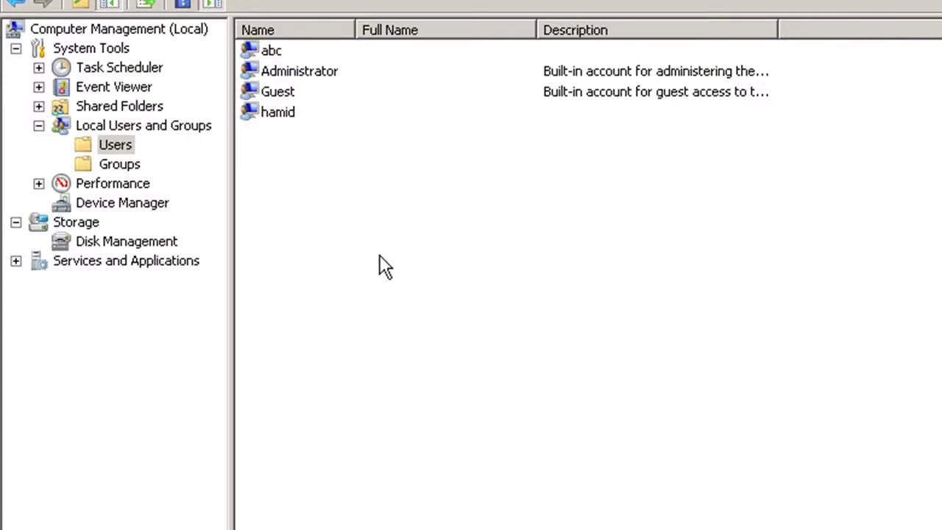
Step: Start a new local user with the user name xyz
{"action": "right_click", "coordinate": [297, 159]}
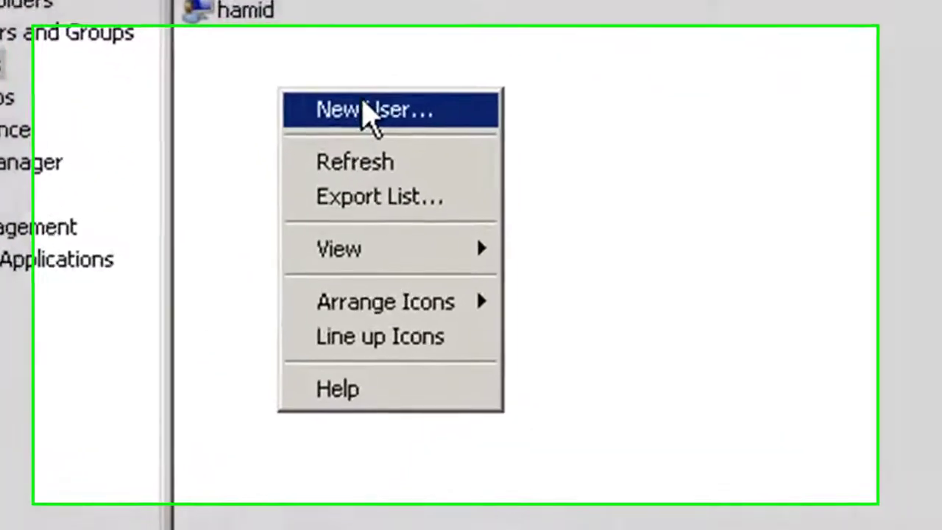
{"action": "left_click", "coordinate": [368, 110]}
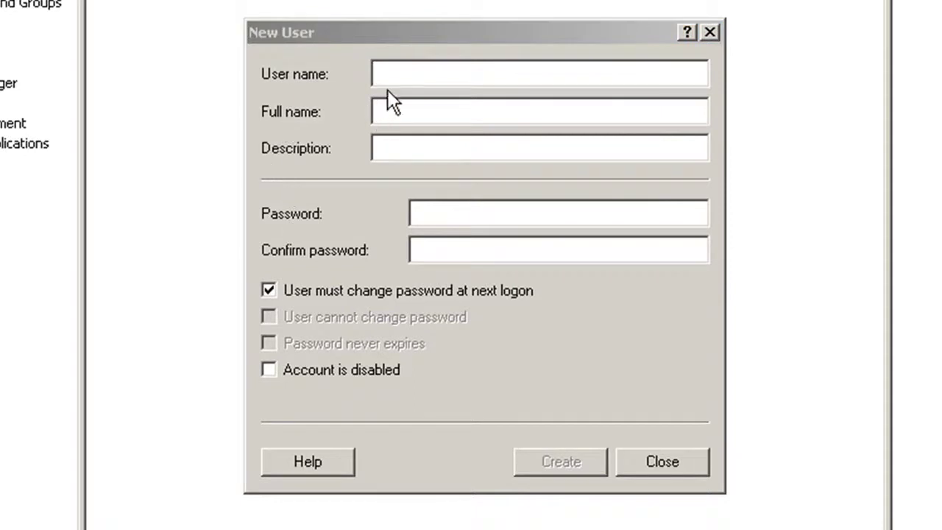
{"action": "type", "text": "x"}
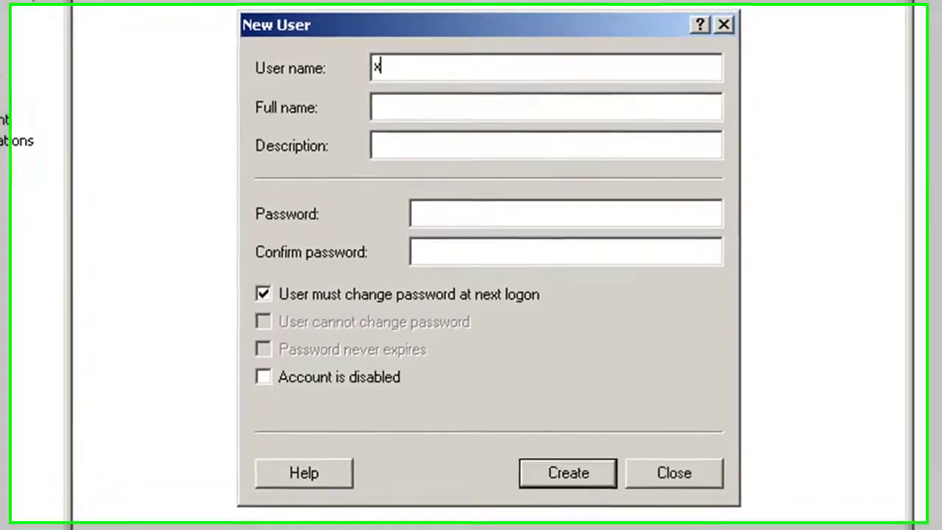
{"action": "type", "text": "yz"}
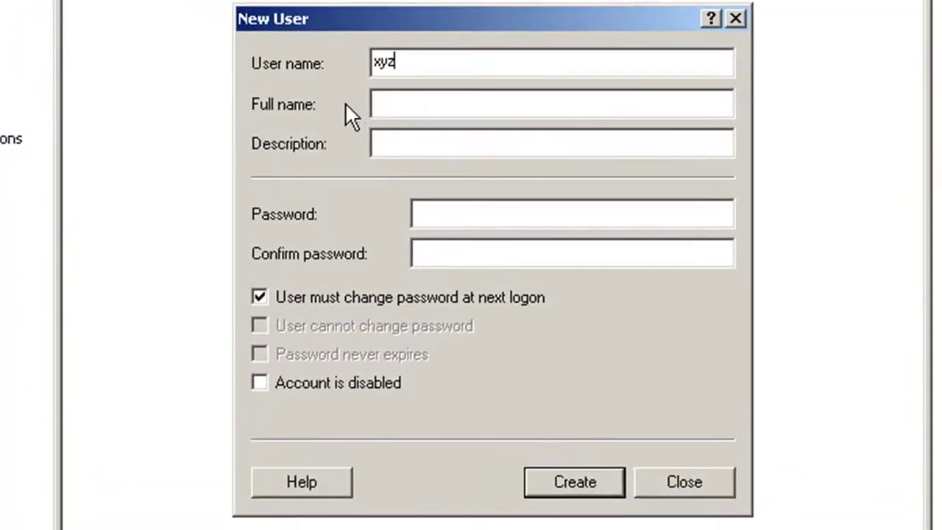
{"action": "left_click", "coordinate": [387, 141]}
{"action": "left_click", "coordinate": [420, 213]}
Step: Clear 'User must change password at next logon', leave other options off, and create xyz
{"action": "left_click", "coordinate": [311, 298]}
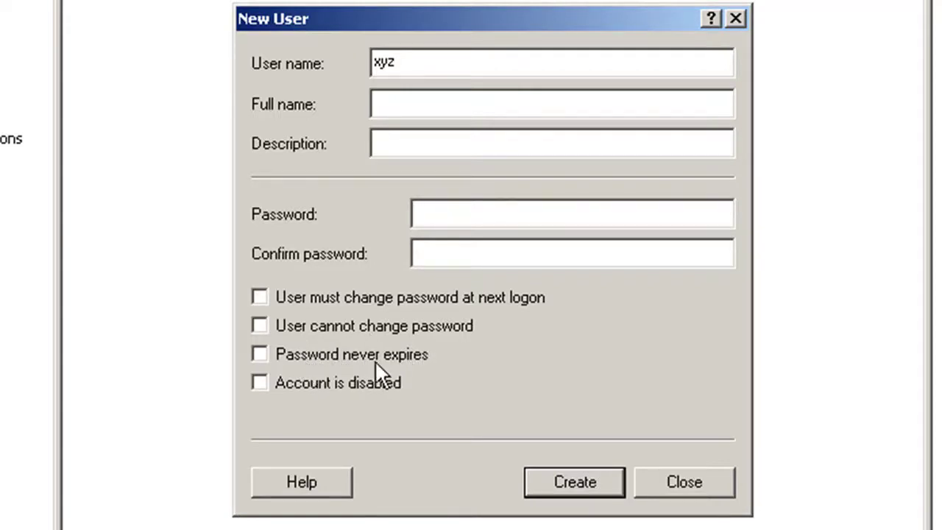
{"action": "left_click", "coordinate": [303, 355]}
{"action": "left_click", "coordinate": [298, 357]}
{"action": "left_click", "coordinate": [289, 383]}
{"action": "left_click", "coordinate": [289, 384]}
{"action": "left_click", "coordinate": [575, 482]}
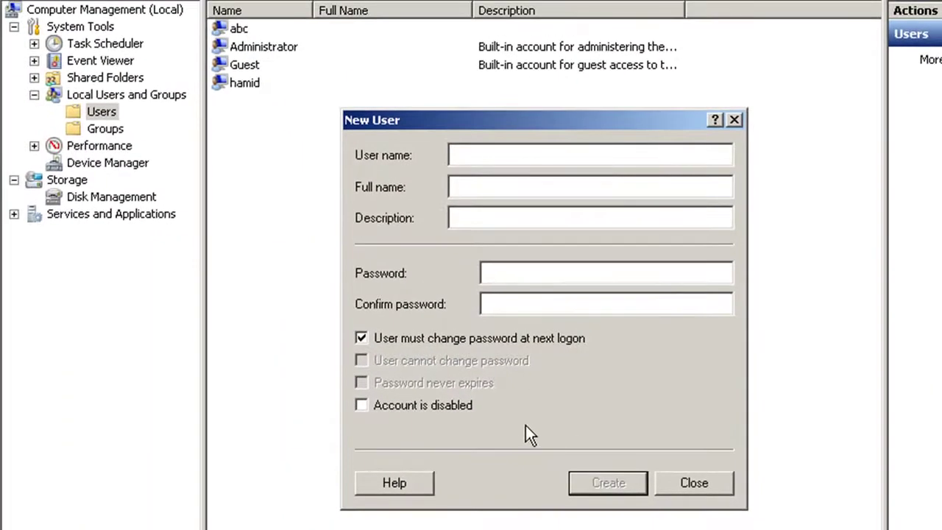
{"action": "left_click", "coordinate": [694, 483]}
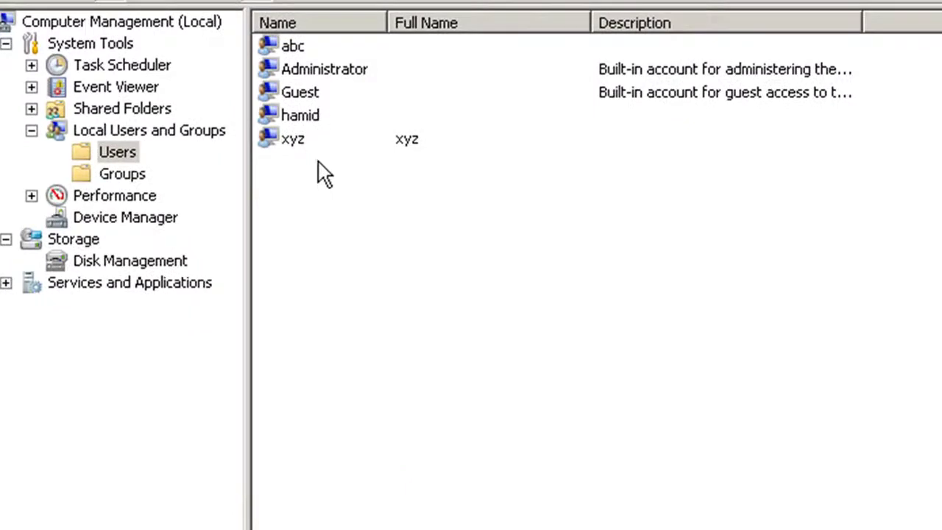
Step: Set and confirm a new password for xyz, accepting the reset warning
{"action": "left_click", "coordinate": [311, 141]}
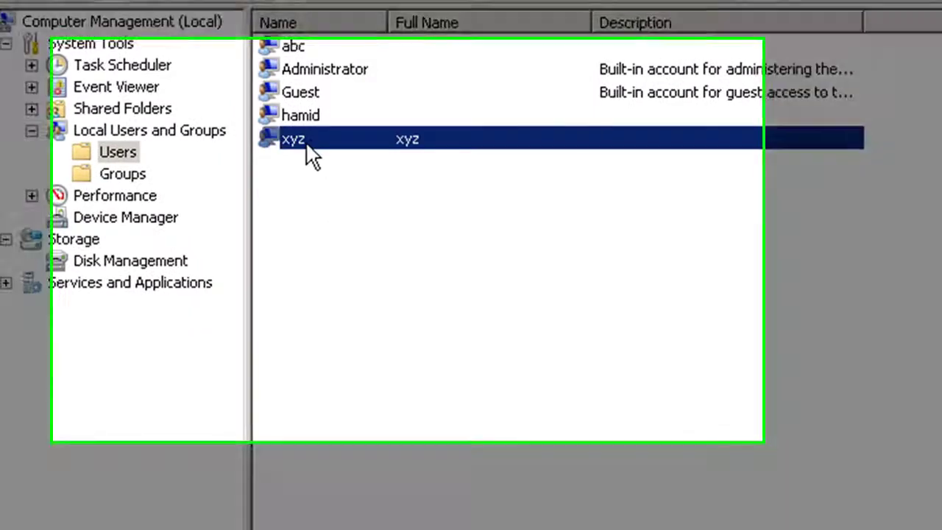
{"action": "right_click", "coordinate": [312, 142]}
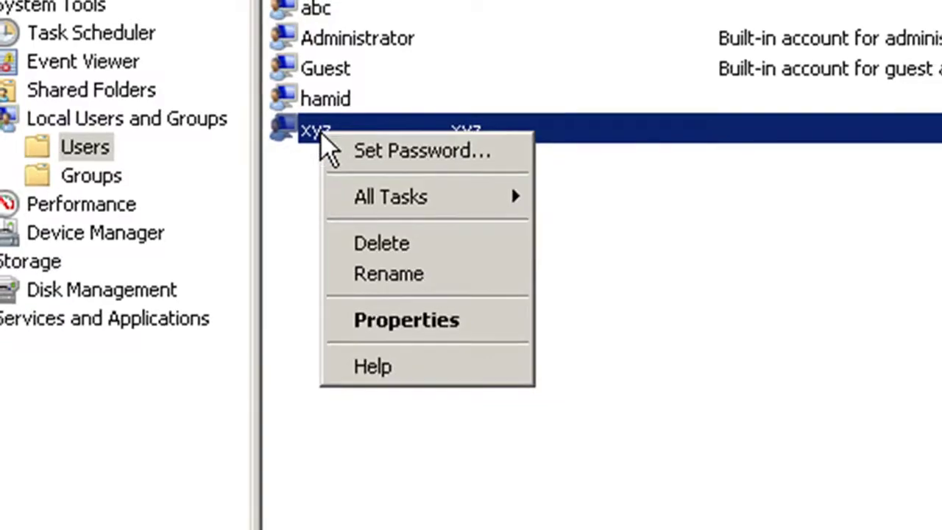
{"action": "left_click", "coordinate": [383, 153]}
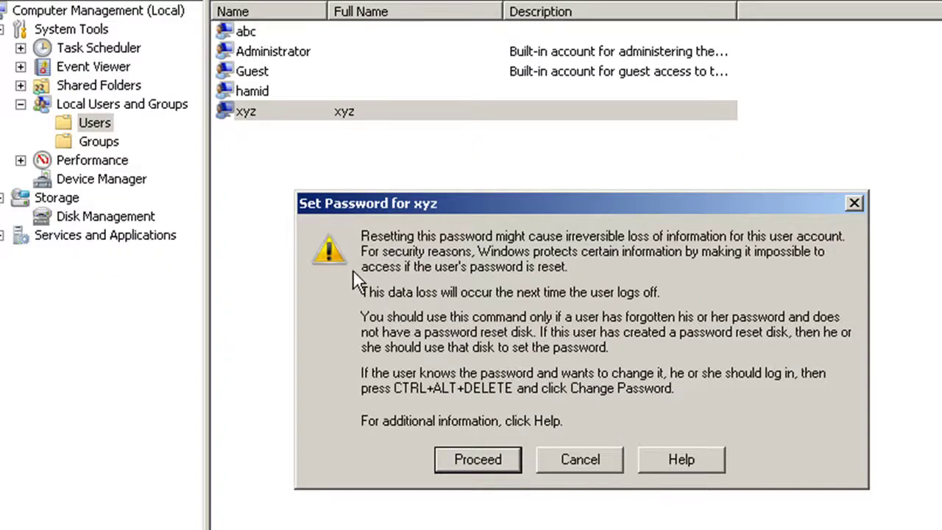
{"action": "left_click", "coordinate": [479, 458]}
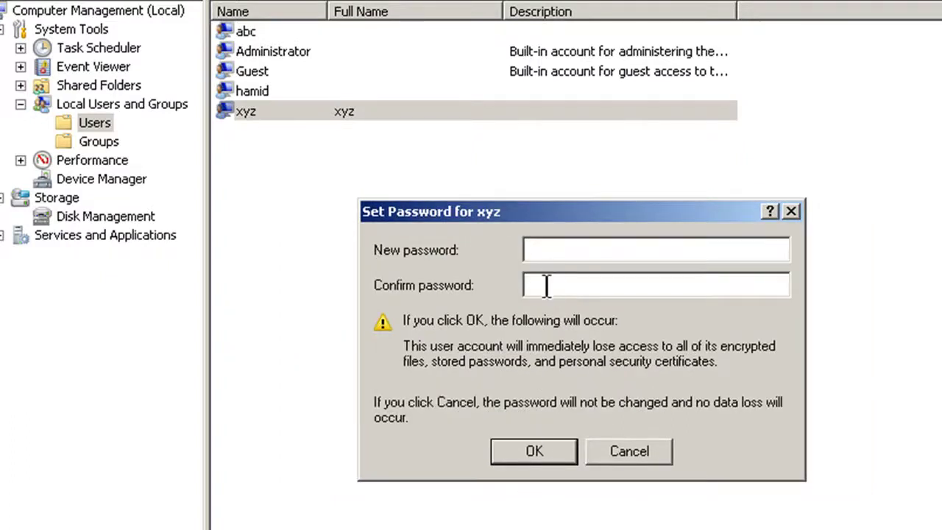
{"action": "type", "text": "123"}
{"action": "left_click", "coordinate": [543, 283]}
{"action": "type", "text": "123"}
{"action": "left_click", "coordinate": [549, 453]}
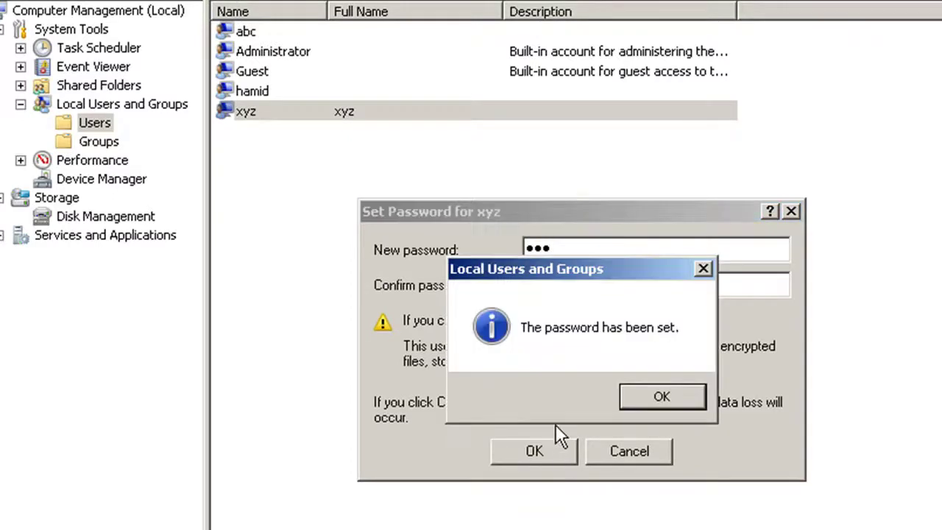
{"action": "left_click", "coordinate": [631, 399]}
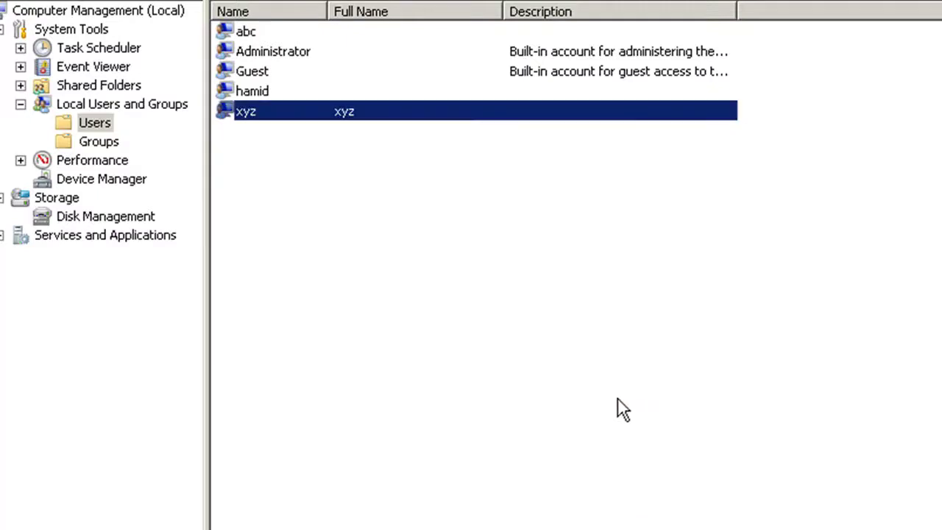
{"action": "right_click", "coordinate": [261, 108]}
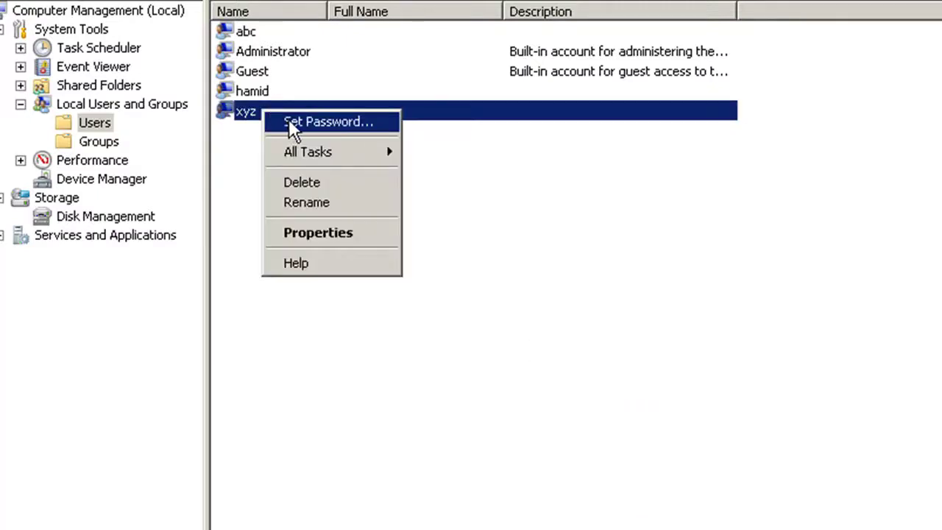
{"action": "left_click", "coordinate": [304, 201]}
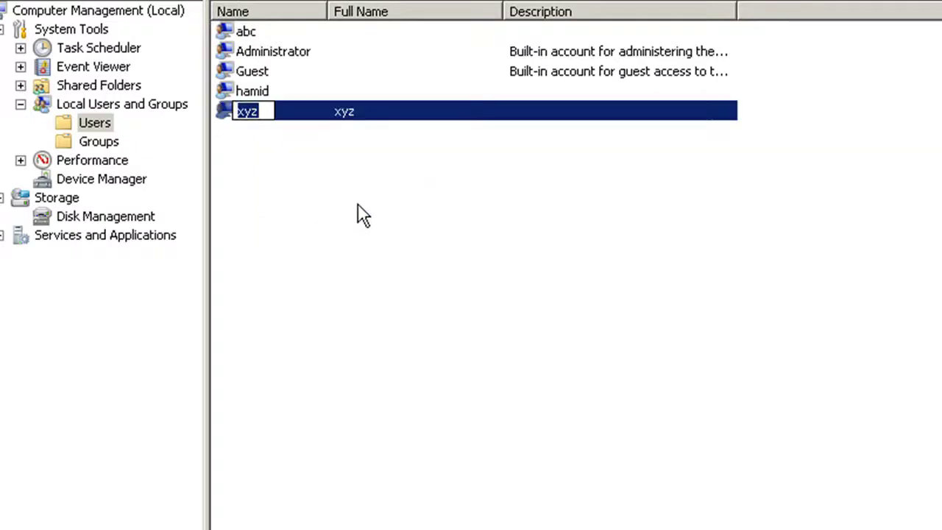
{"action": "key", "text": "End"}
{"action": "type", "text": "12"}
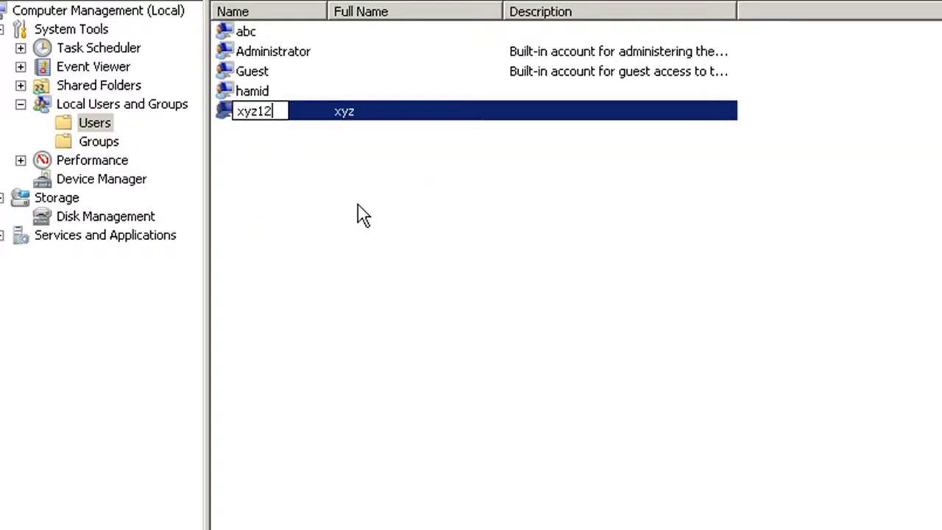
{"action": "type", "text": "3"}
{"action": "key", "text": "Return"}
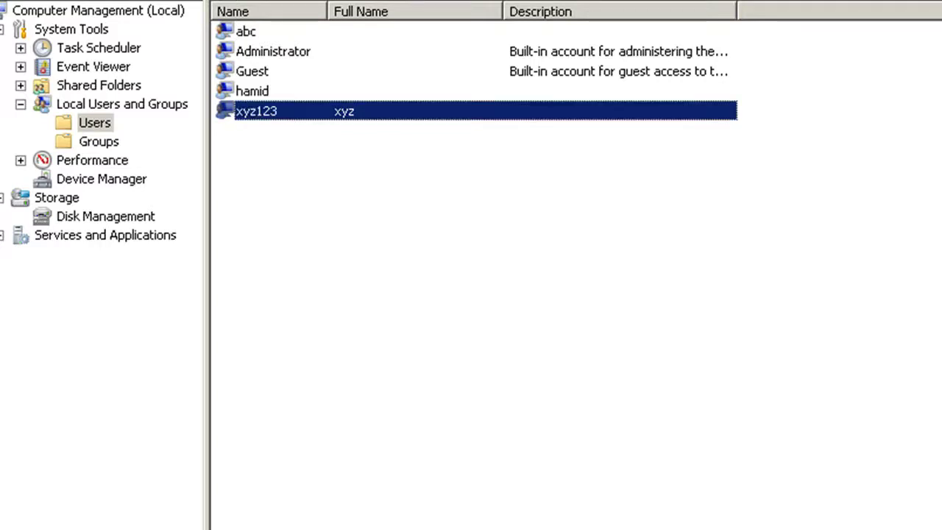
{"action": "left_click", "coordinate": [321, 228]}
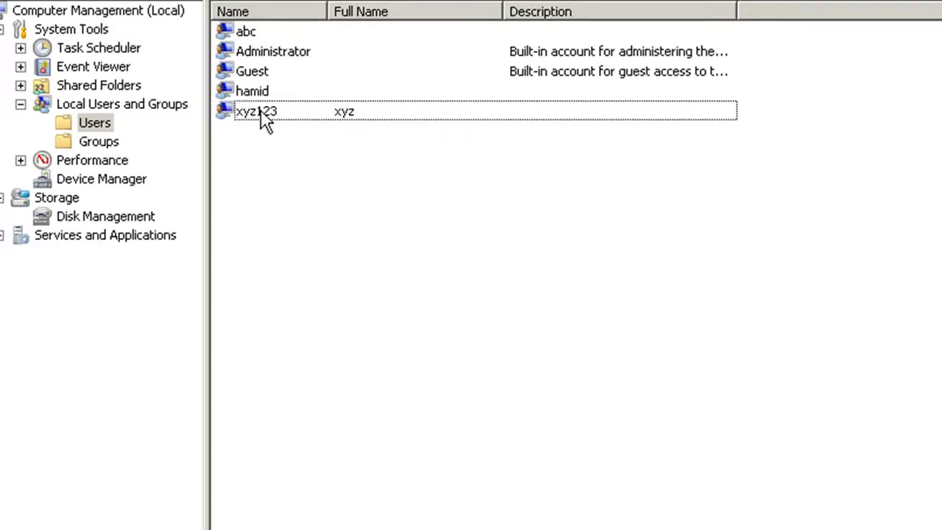
{"action": "left_click", "coordinate": [252, 75]}
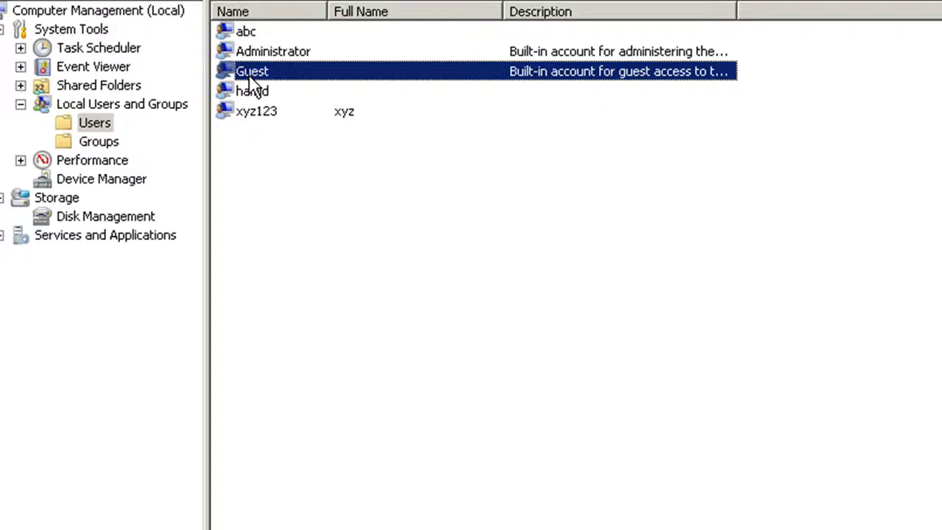
{"action": "right_click", "coordinate": [248, 73]}
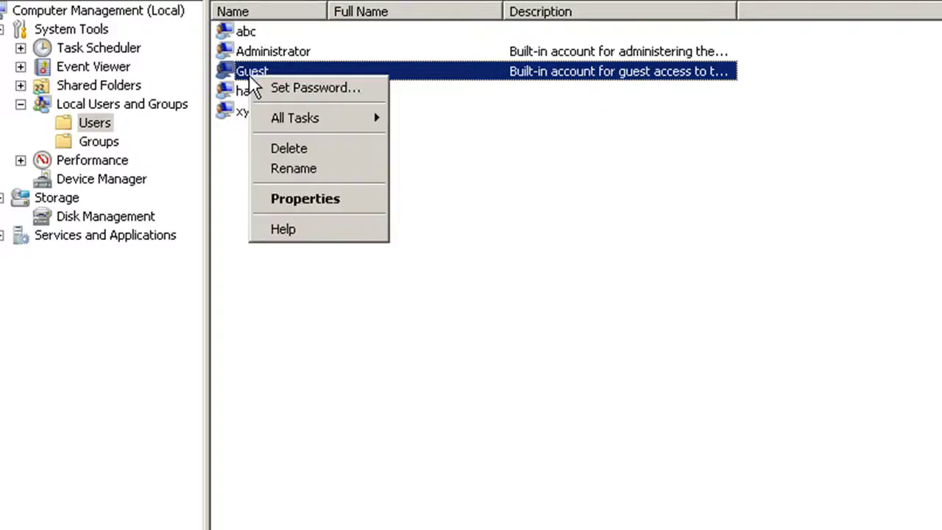
{"action": "left_click", "coordinate": [276, 92]}
{"action": "left_click", "coordinate": [488, 455]}
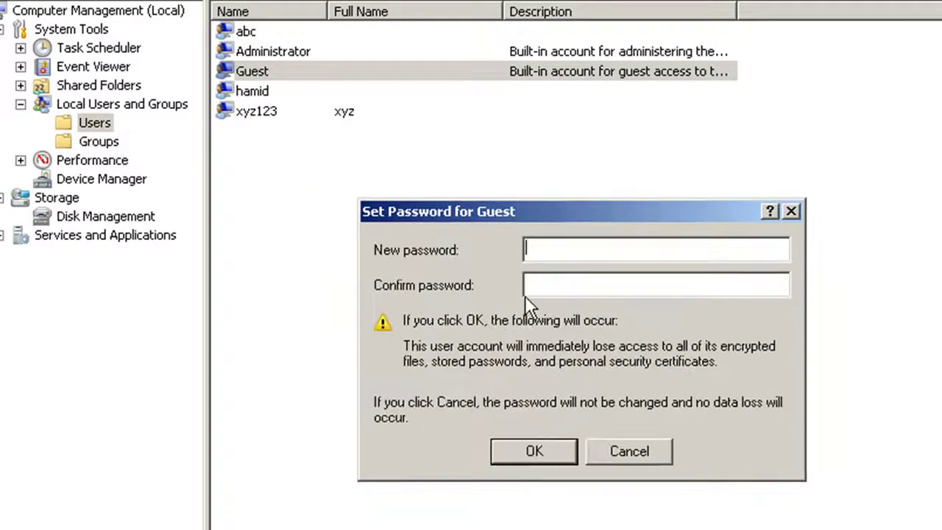
{"action": "left_click", "coordinate": [592, 449]}
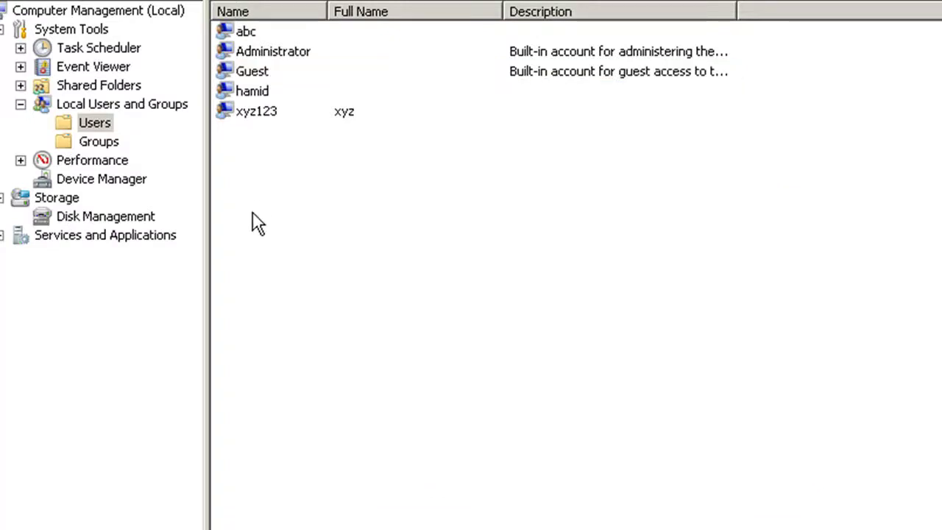
{"action": "left_click", "coordinate": [268, 59]}
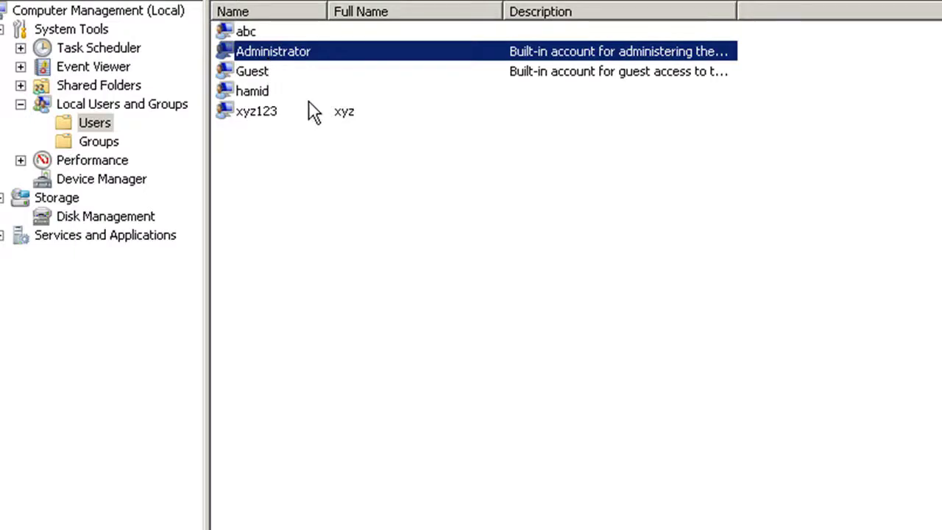
{"action": "left_click", "coordinate": [264, 73]}
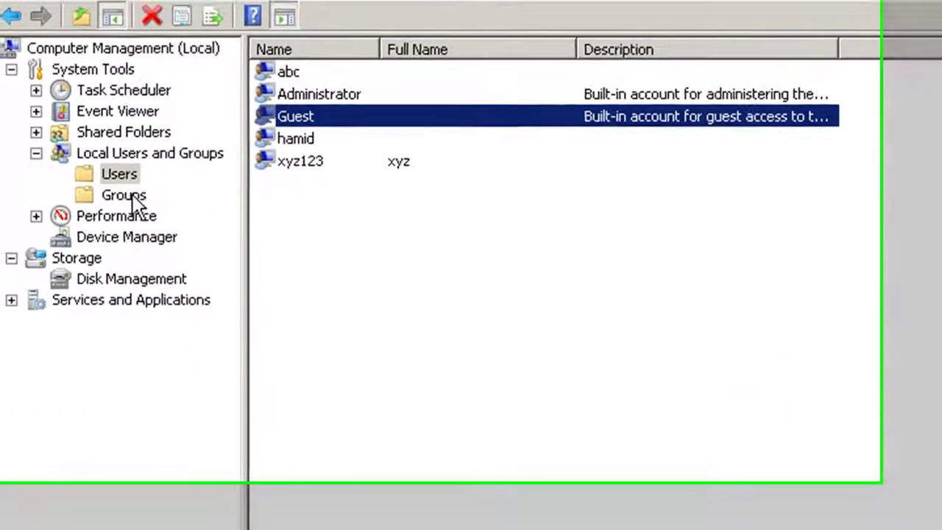
Step: Review the local groups with widened descriptions, then open hamid's account properties
{"action": "left_click", "coordinate": [98, 142]}
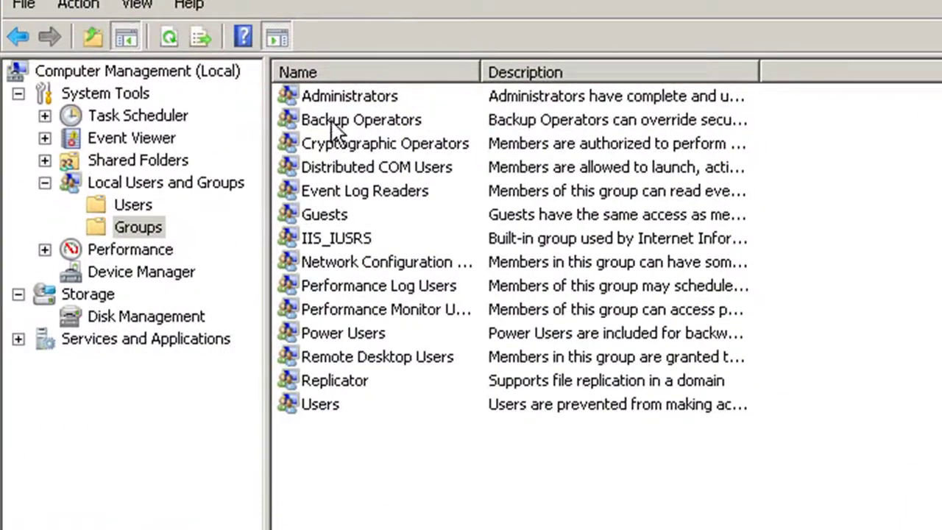
{"action": "double_click", "coordinate": [760, 72]}
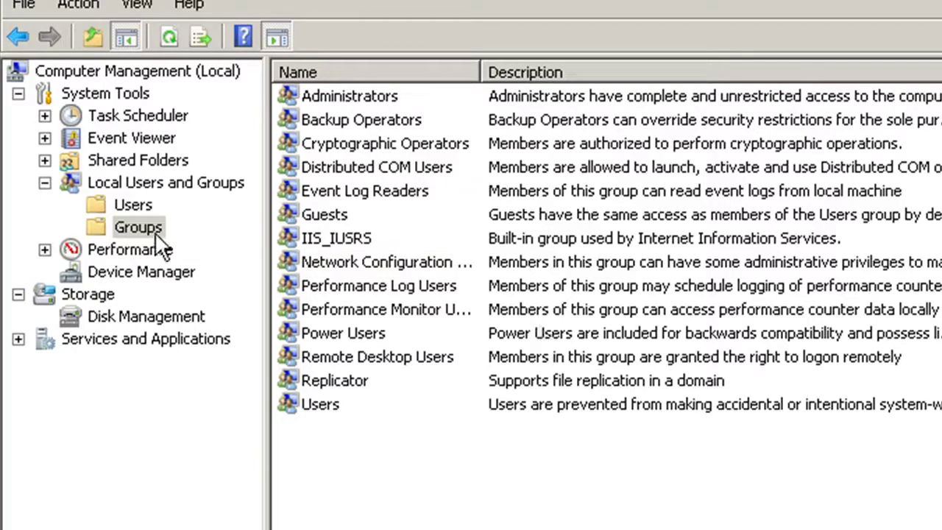
{"action": "left_click", "coordinate": [126, 206]}
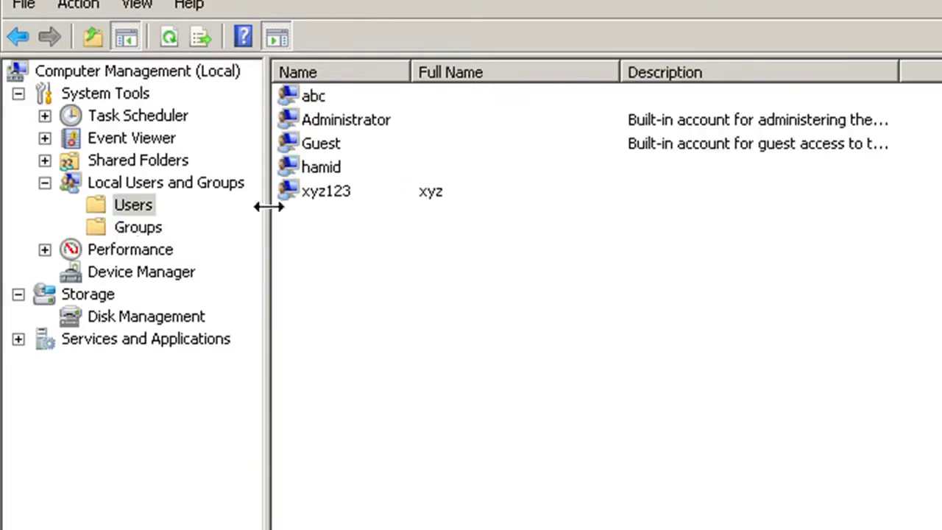
{"action": "left_click", "coordinate": [318, 175]}
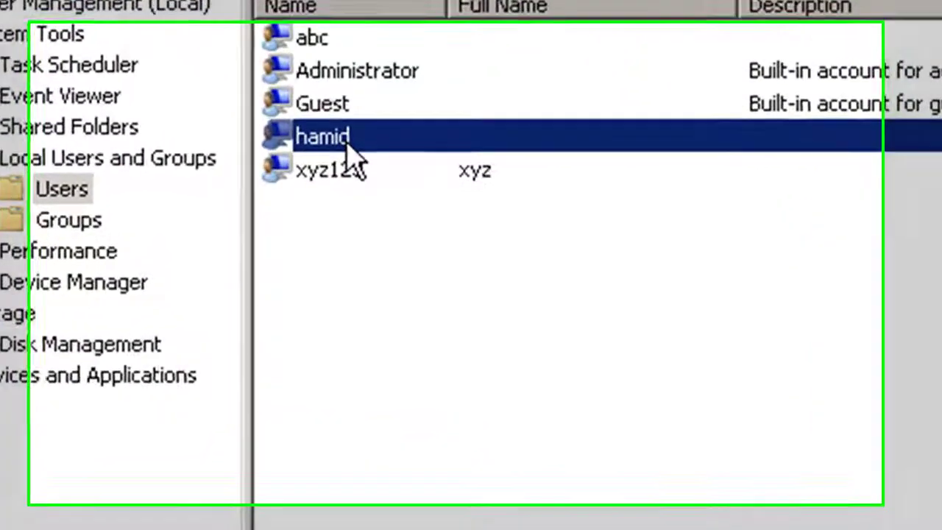
{"action": "right_click", "coordinate": [347, 142]}
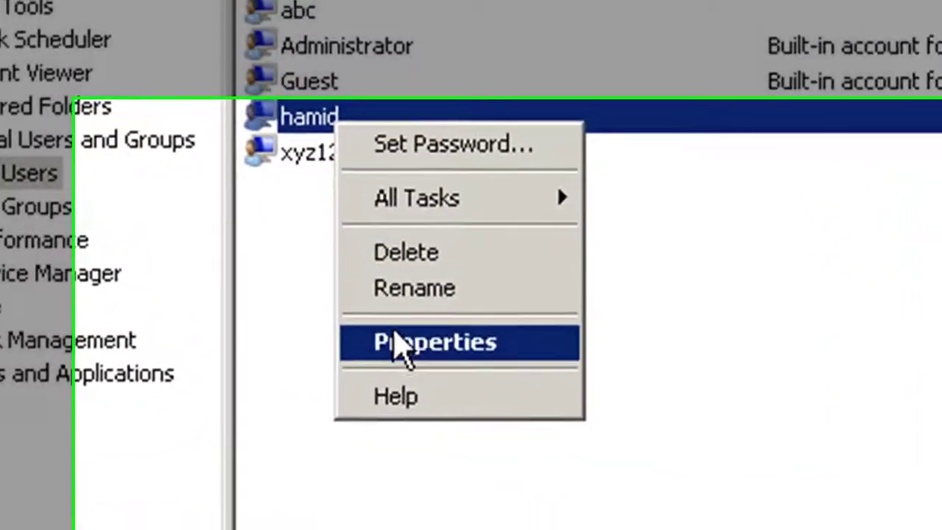
{"action": "left_click", "coordinate": [405, 342]}
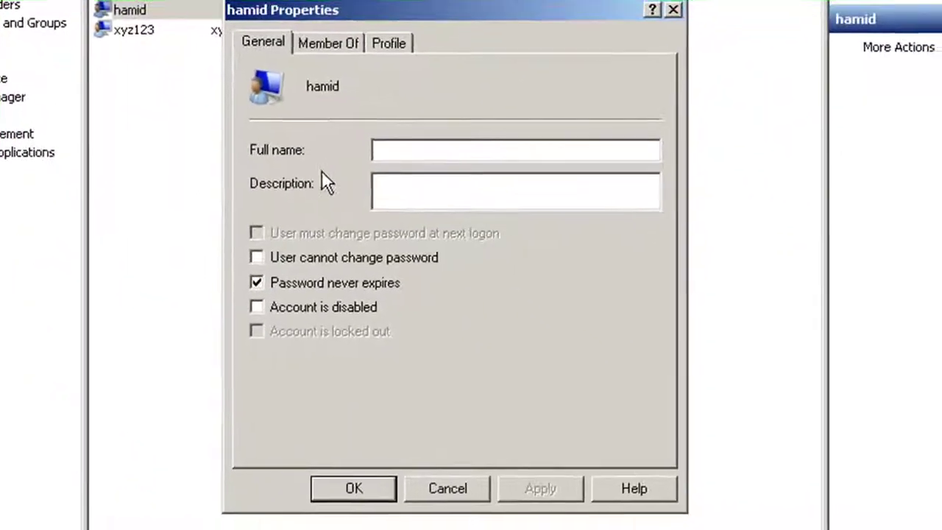
Step: Add hamid to the Administrators group from the Member Of tab, apply, and close
{"action": "left_click", "coordinate": [315, 46]}
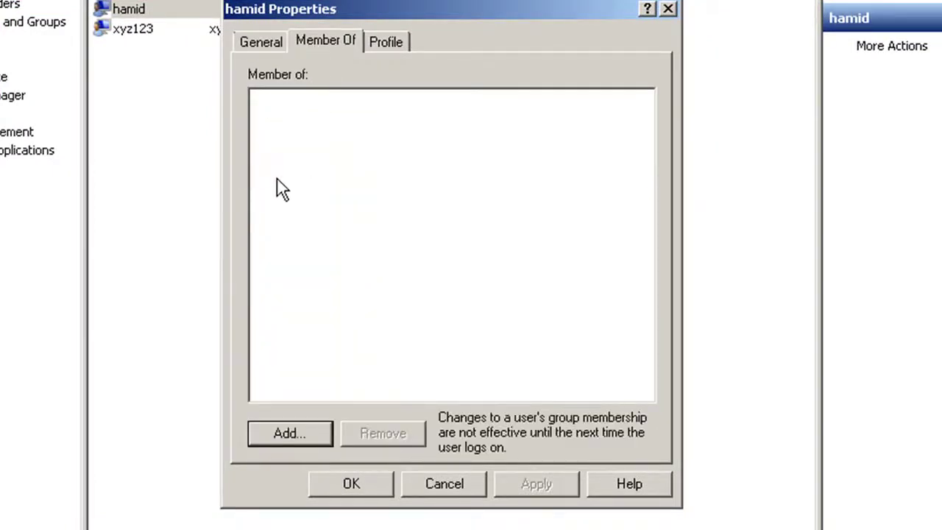
{"action": "left_click", "coordinate": [312, 432]}
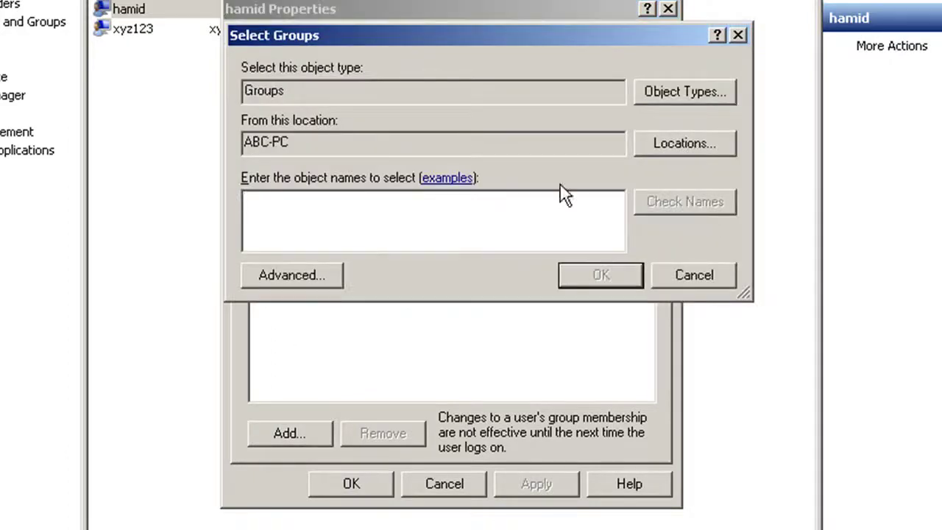
{"action": "left_click", "coordinate": [298, 272]}
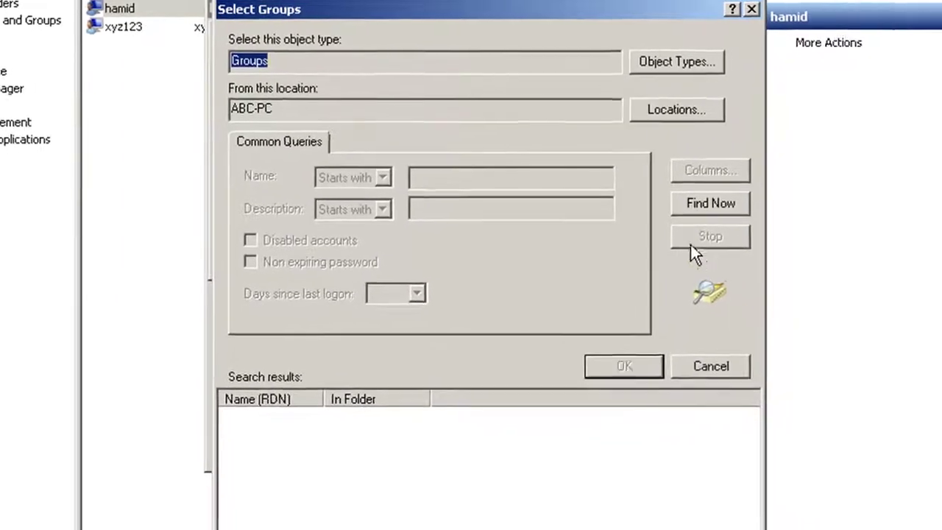
{"action": "left_click", "coordinate": [744, 212]}
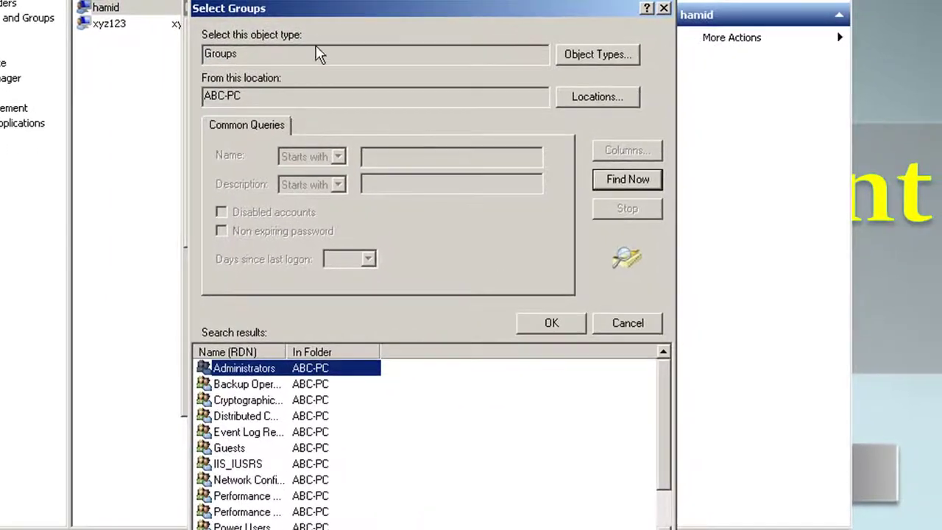
{"action": "left_click_drag", "start_coordinate": [301, 13], "coordinate": [295, 19]}
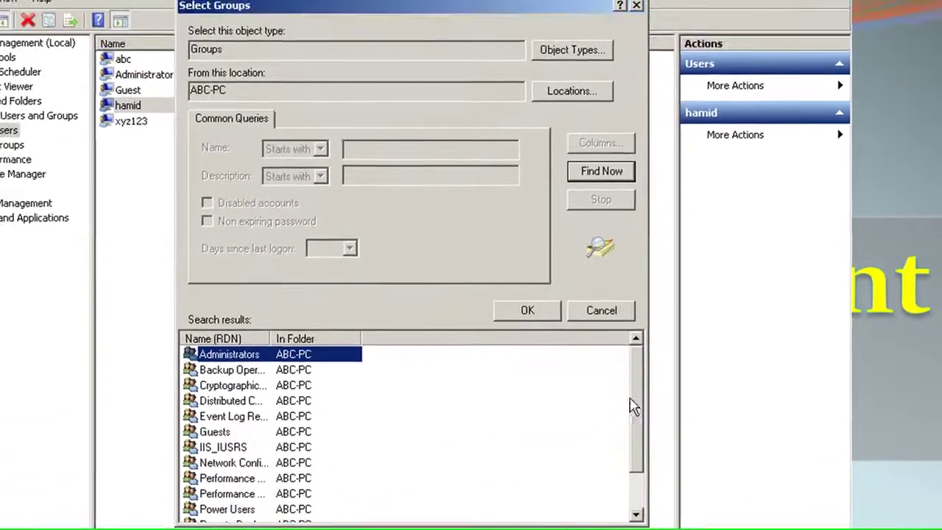
{"action": "left_click_drag", "start_coordinate": [632, 380], "coordinate": [639, 438]}
{"action": "scroll", "coordinate": [648, 475], "scroll_direction": "up", "scroll_amount": 2}
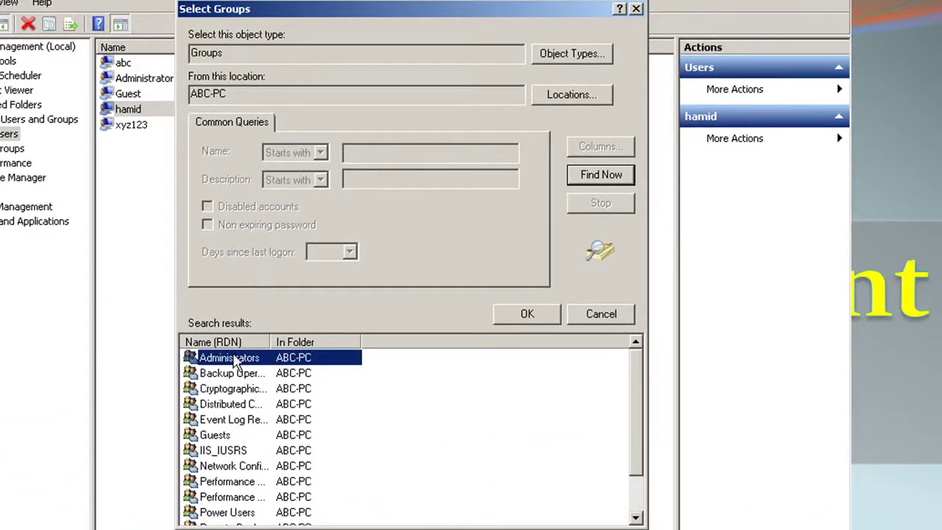
{"action": "left_click", "coordinate": [515, 314]}
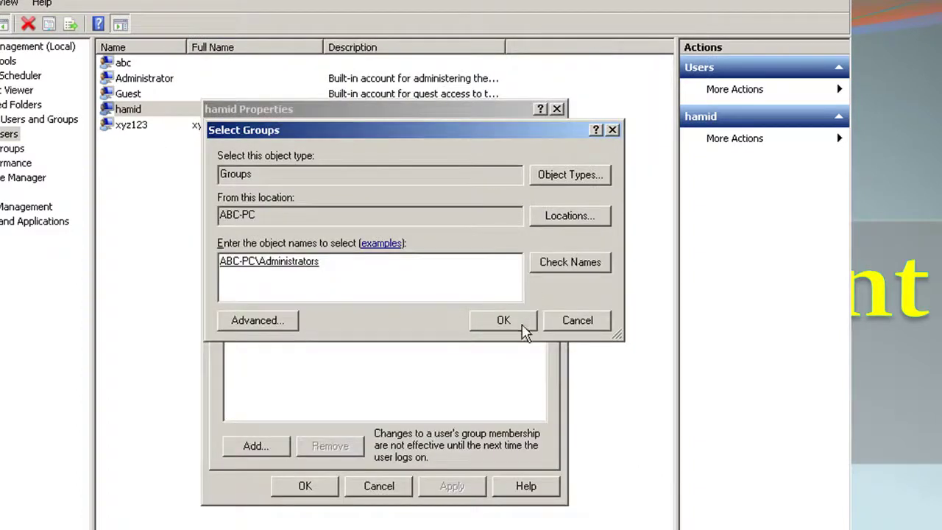
{"action": "left_click", "coordinate": [504, 321]}
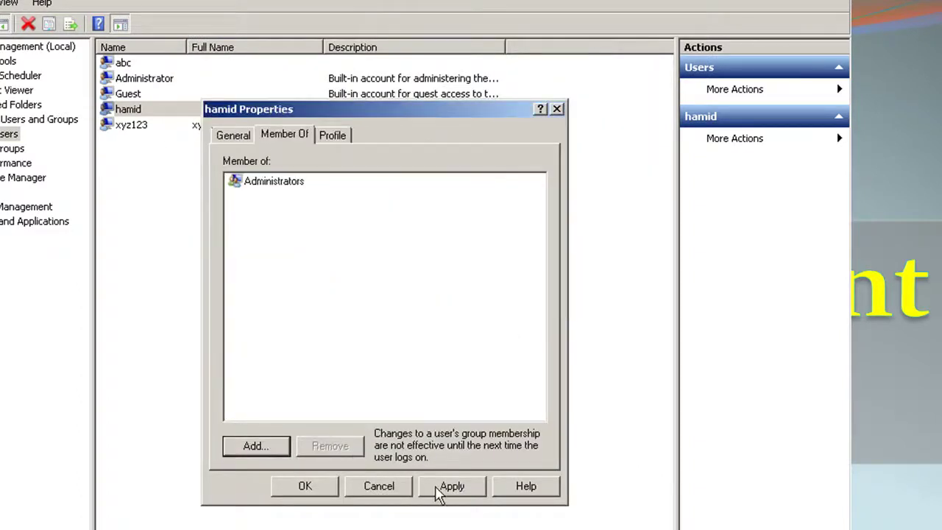
{"action": "left_click", "coordinate": [436, 487]}
{"action": "left_click", "coordinate": [321, 488]}
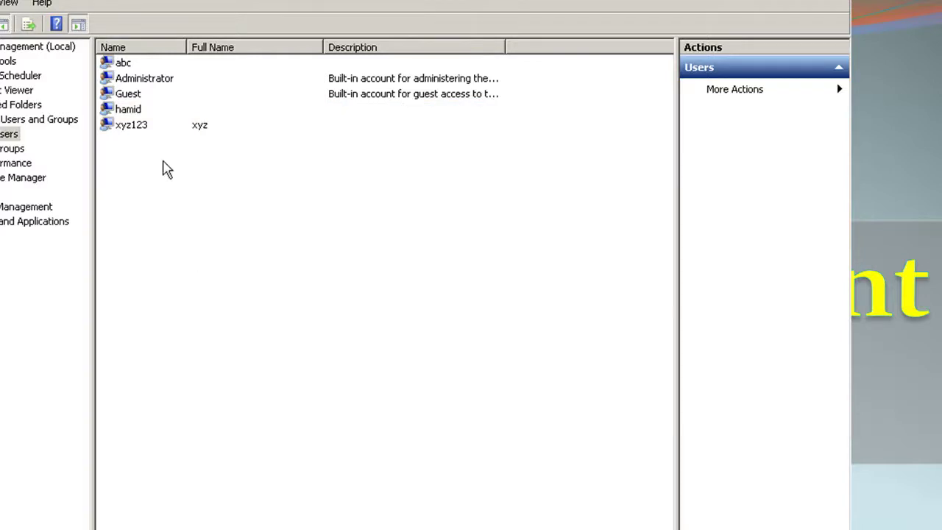
Step: Reopen hamid's properties and remove the Administrators group membership
{"action": "left_click", "coordinate": [134, 110]}
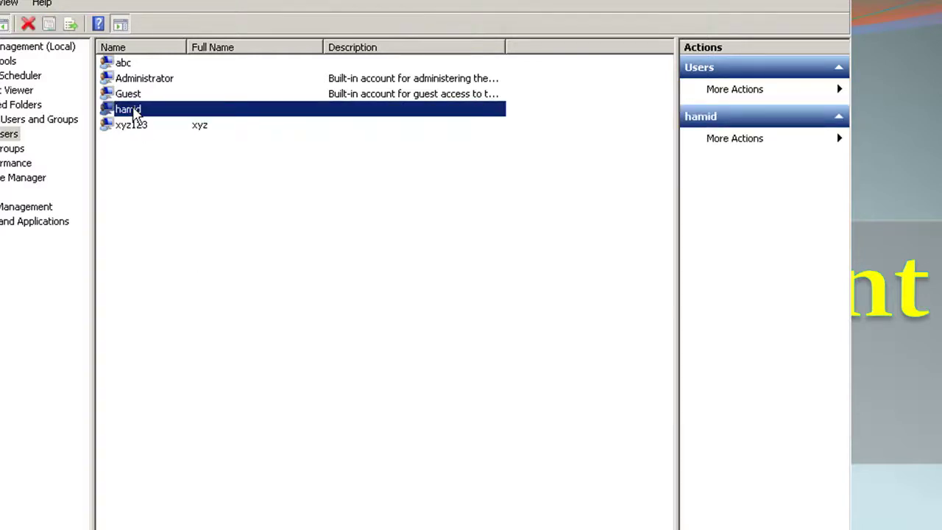
{"action": "right_click", "coordinate": [135, 115]}
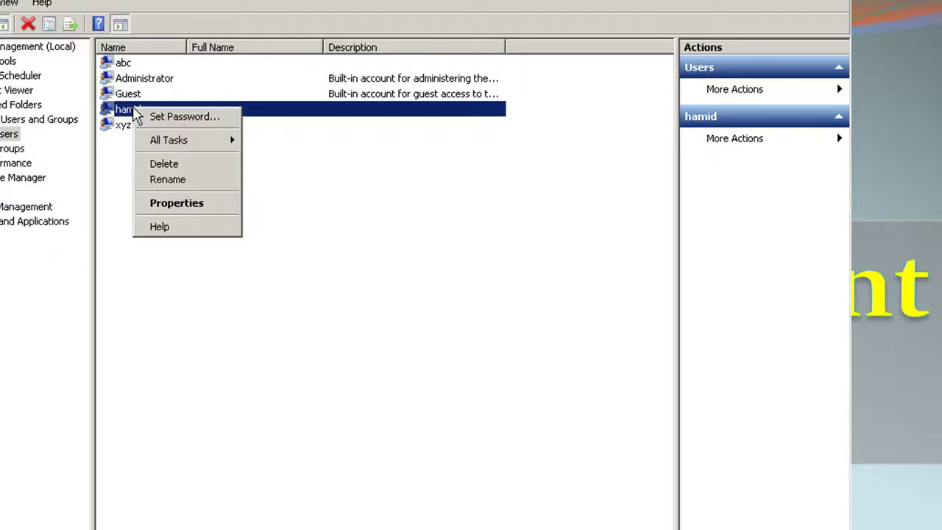
{"action": "left_click", "coordinate": [184, 204]}
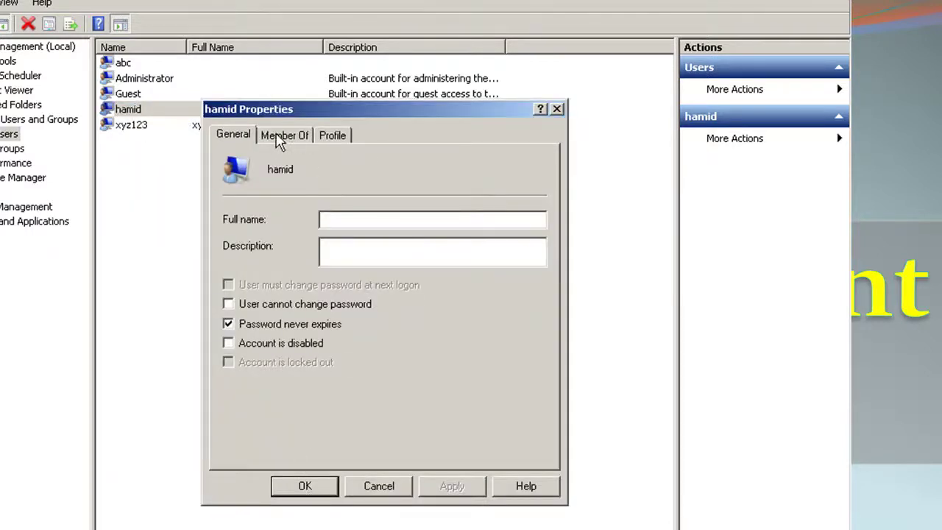
{"action": "left_click", "coordinate": [280, 140]}
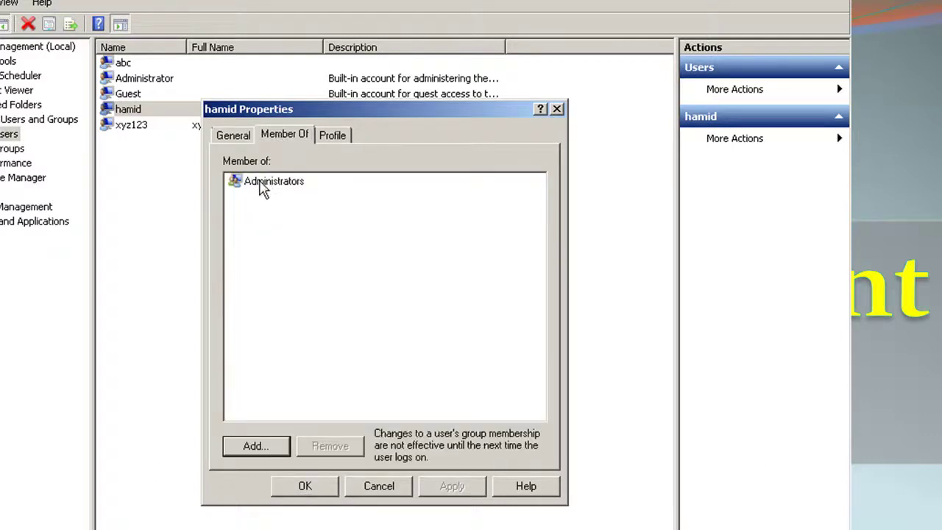
{"action": "left_click", "coordinate": [263, 188]}
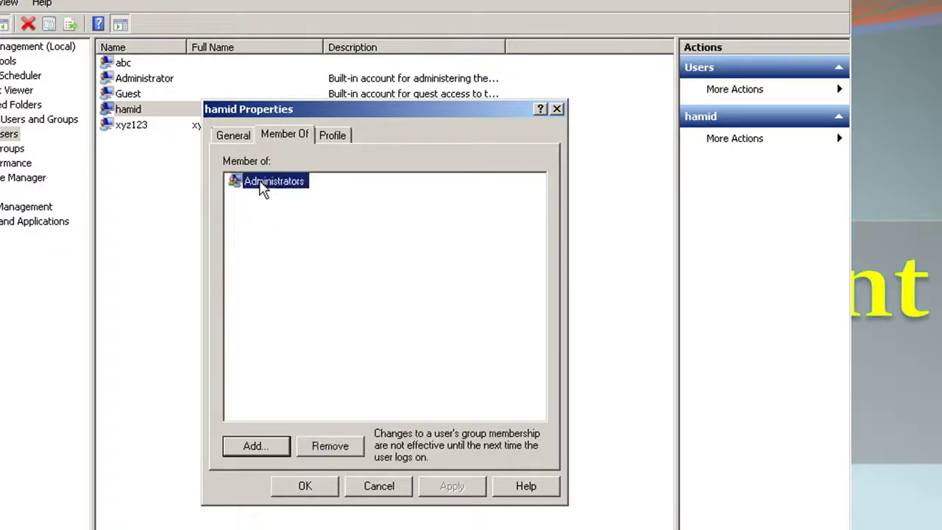
{"action": "left_click", "coordinate": [340, 452]}
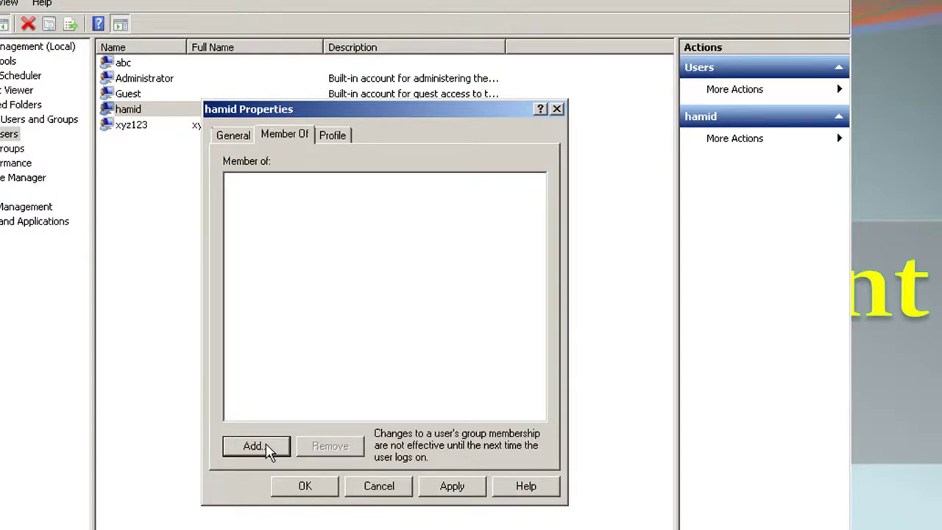
Step: Add hamid to the Users group, apply, and close the properties
{"action": "left_click", "coordinate": [266, 445]}
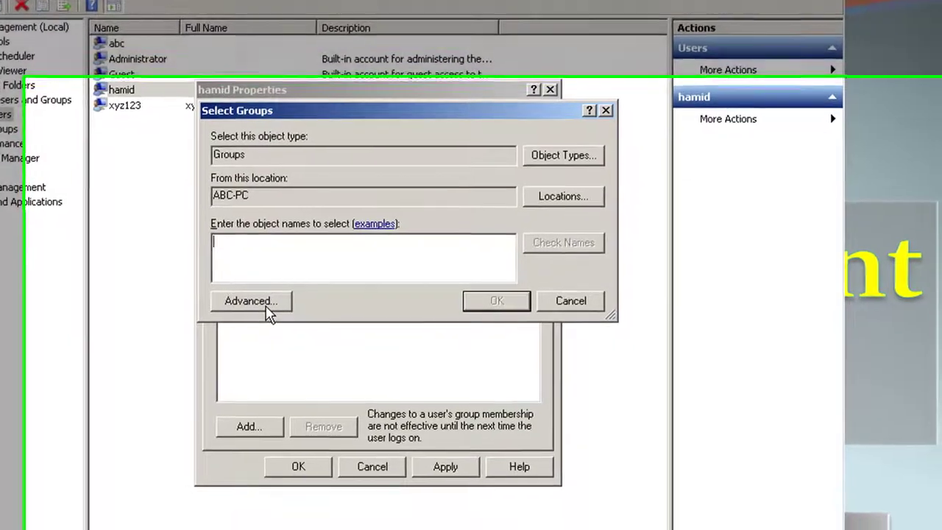
{"action": "left_click", "coordinate": [278, 330]}
{"action": "left_click", "coordinate": [620, 234]}
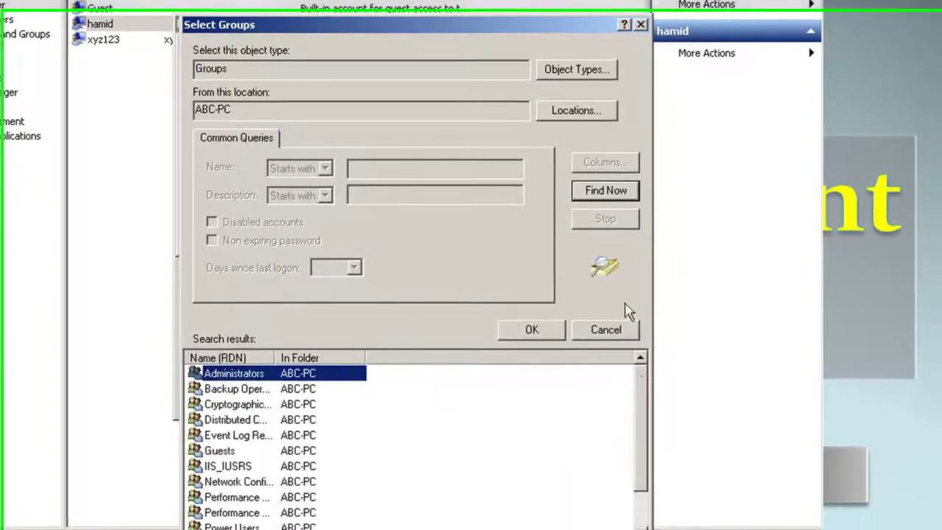
{"action": "scroll", "coordinate": [633, 515], "scroll_direction": "down", "scroll_amount": 1}
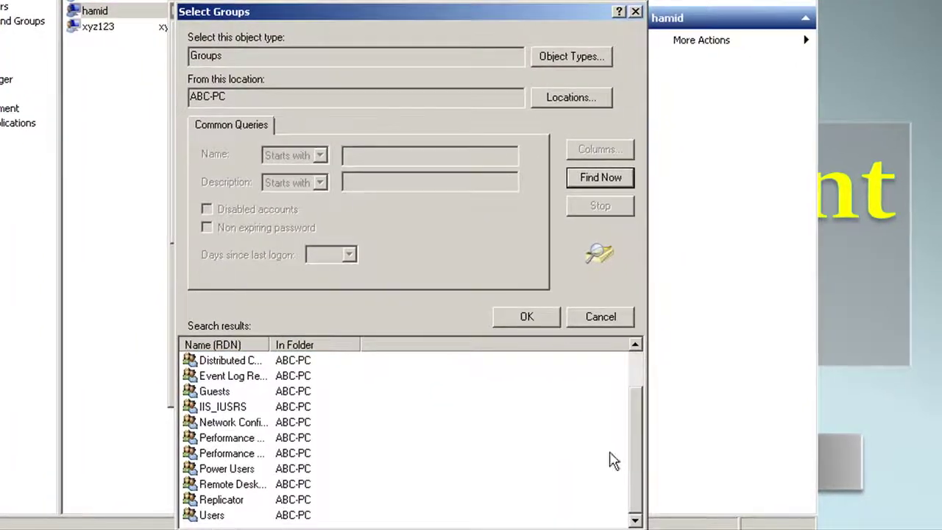
{"action": "left_click", "coordinate": [212, 516]}
{"action": "left_click", "coordinate": [526, 323]}
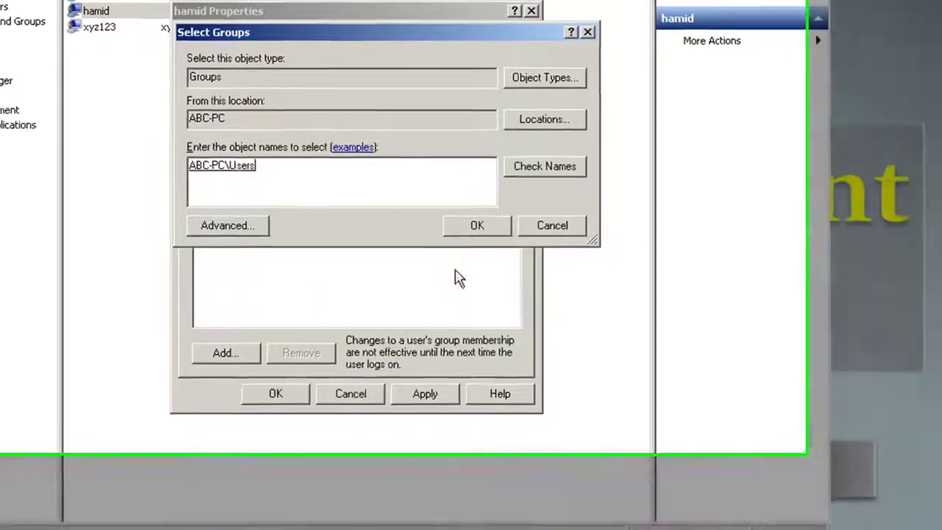
{"action": "left_click", "coordinate": [477, 225]}
{"action": "left_click", "coordinate": [425, 394]}
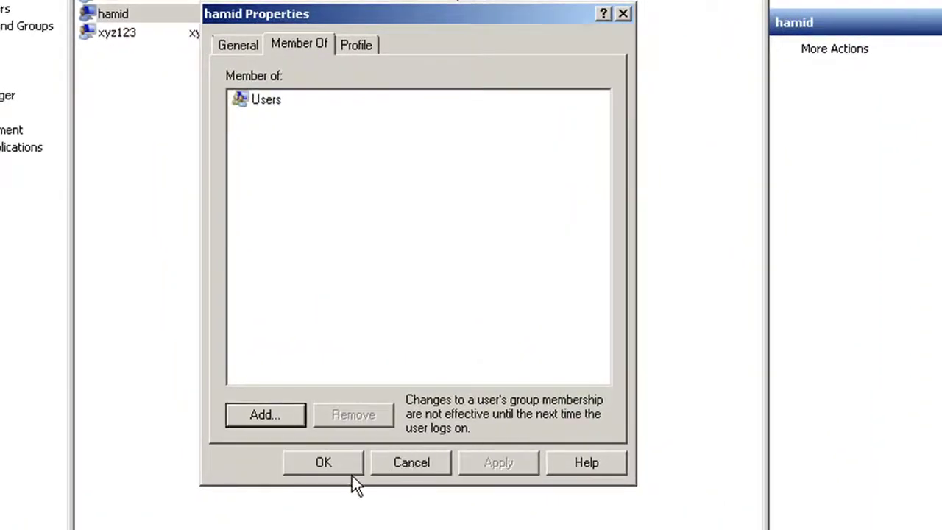
{"action": "left_click", "coordinate": [342, 470]}
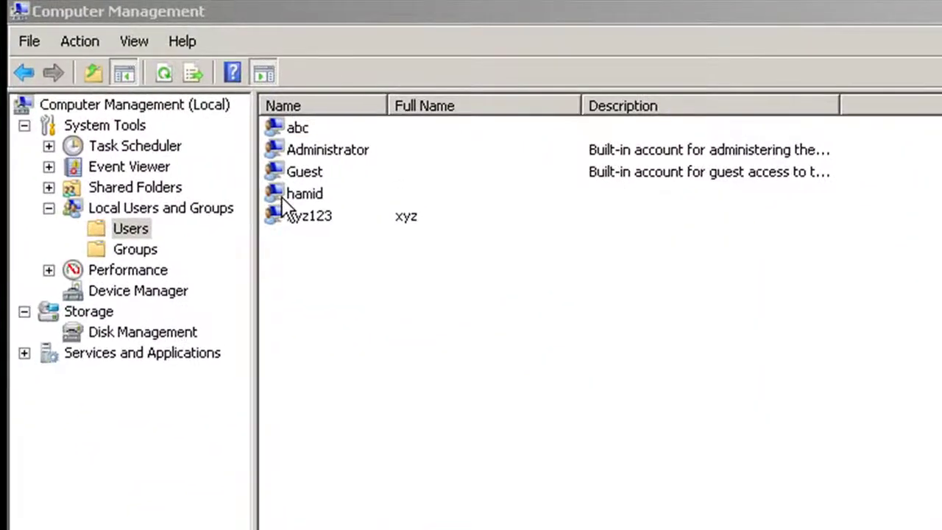
{"action": "left_click", "coordinate": [302, 177]}
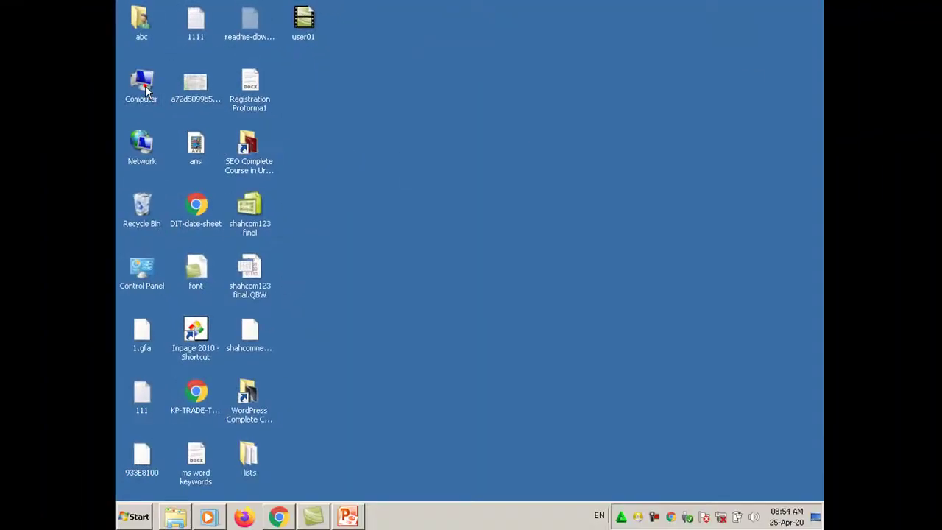
Step: Browse from Computer through Local Disk (C:) into the Users profile folder
{"action": "double_click", "coordinate": [145, 90]}
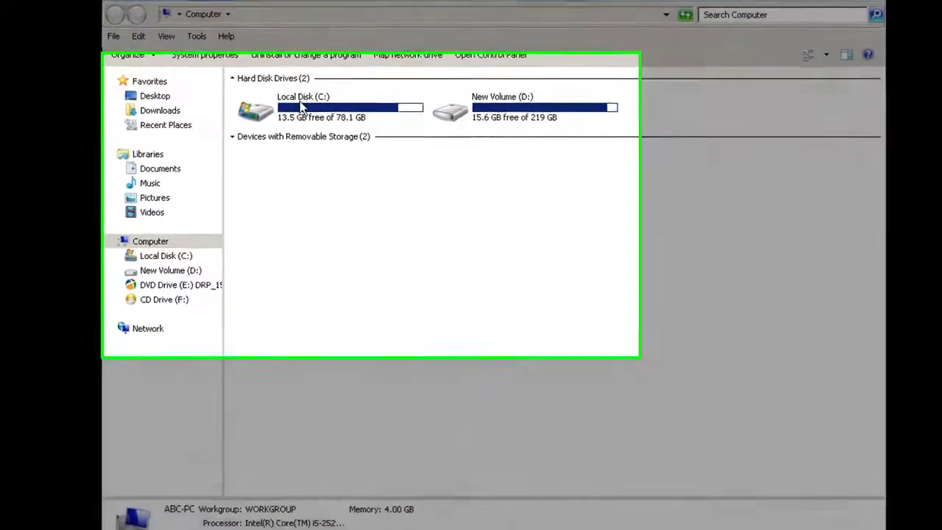
{"action": "double_click", "coordinate": [300, 101]}
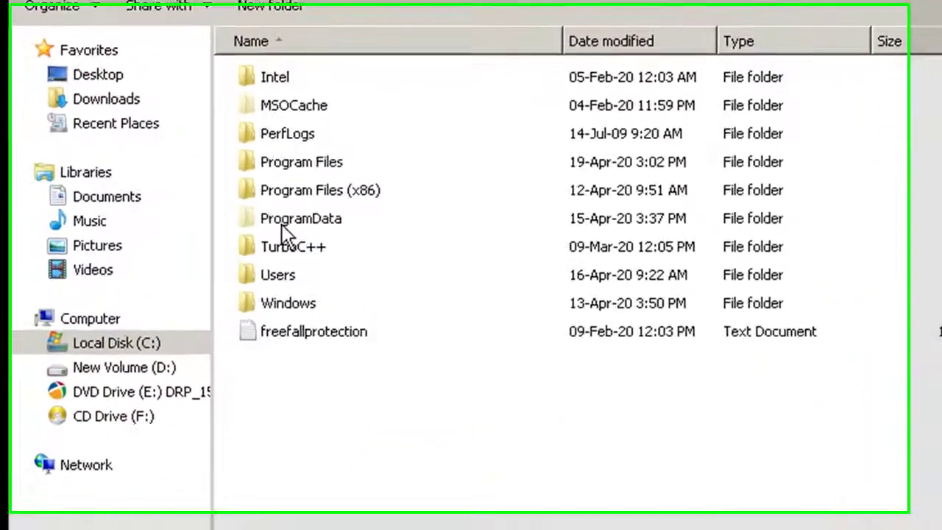
{"action": "left_click", "coordinate": [278, 274]}
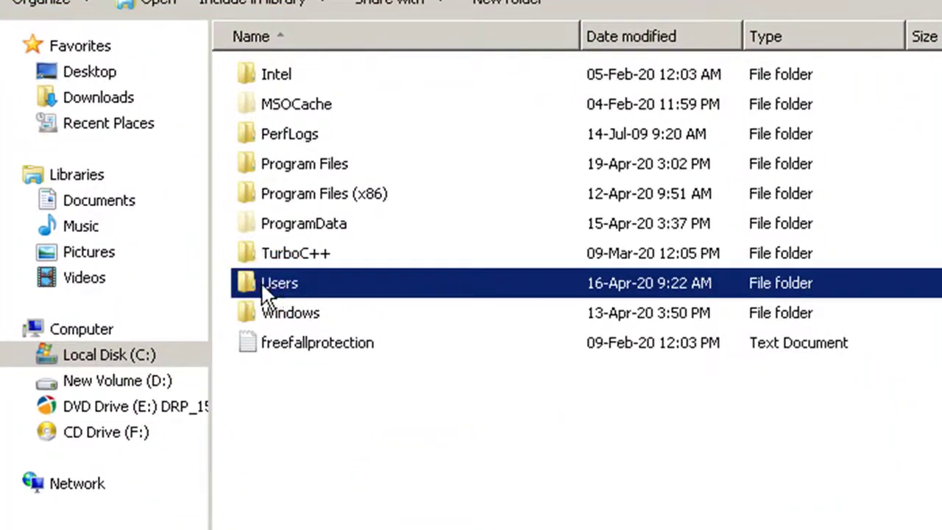
{"action": "double_click", "coordinate": [264, 286]}
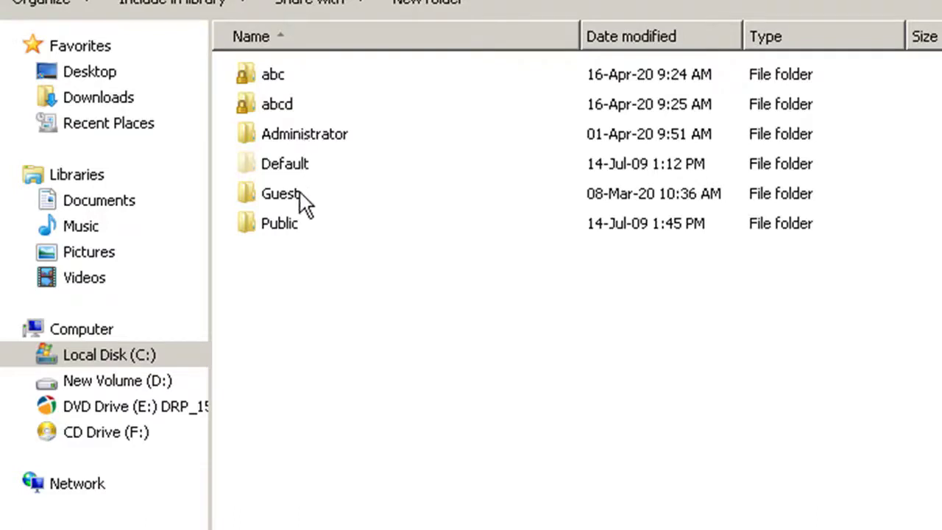
{"action": "mouse_move", "coordinate": [300, 193]}
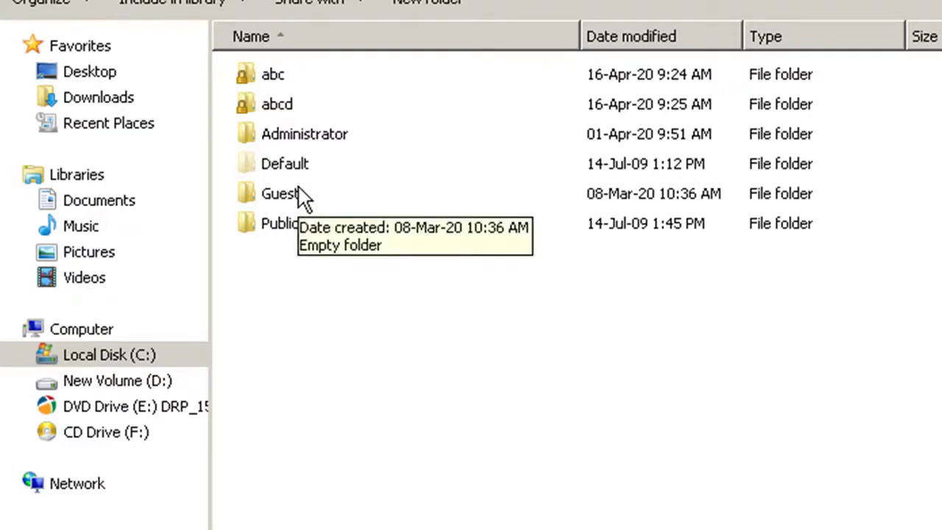
{"action": "left_click", "coordinate": [284, 139]}
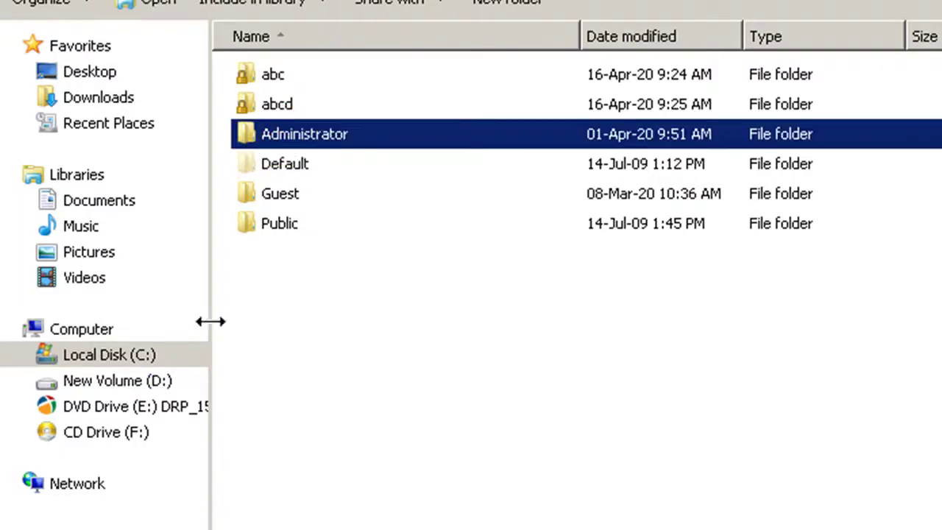
{"action": "left_click", "coordinate": [265, 76]}
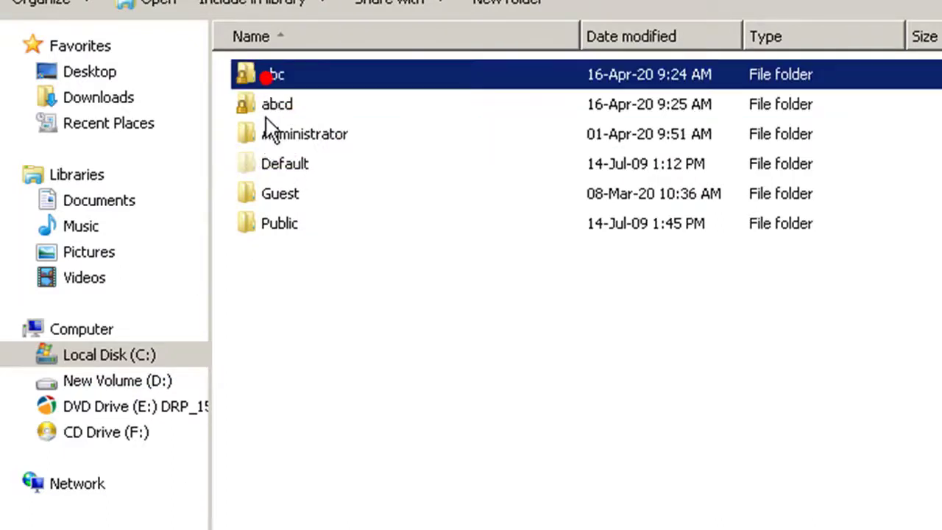
{"action": "double_click", "coordinate": [265, 74]}
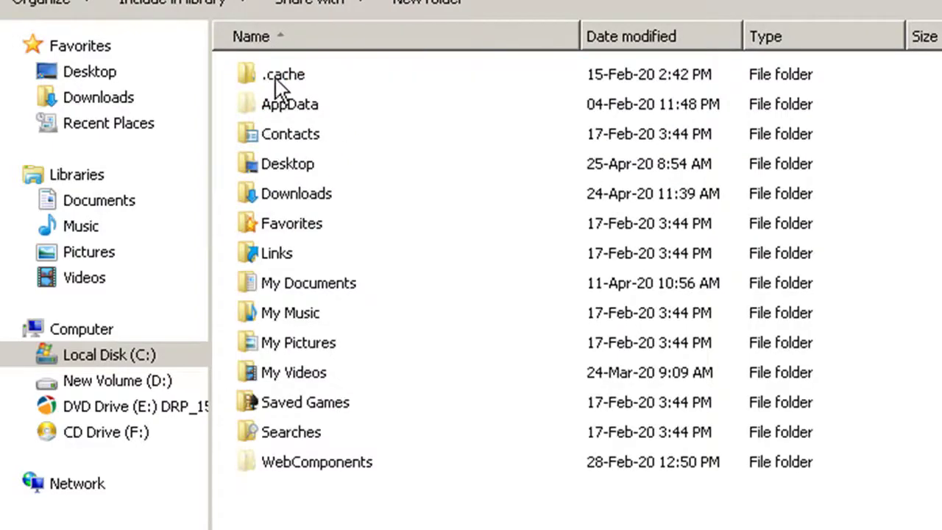
{"action": "double_click", "coordinate": [287, 167]}
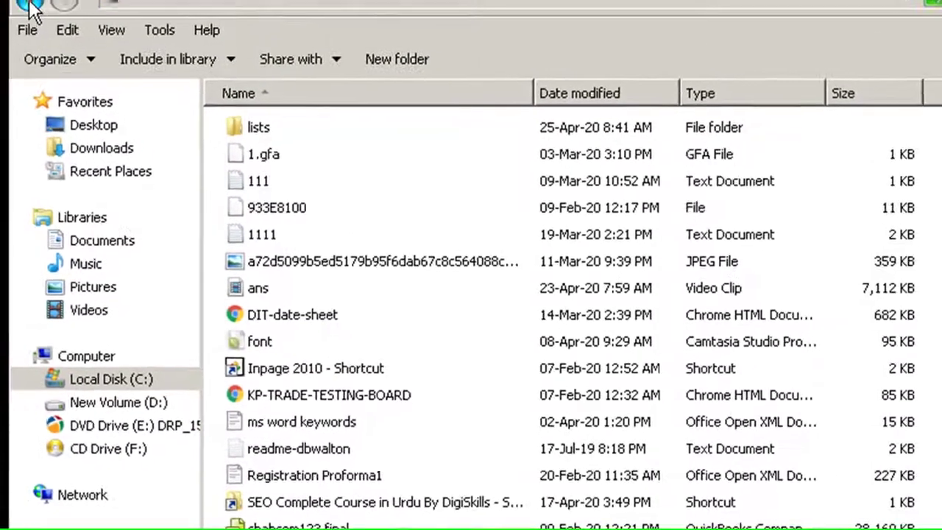
{"action": "left_click", "coordinate": [31, 10]}
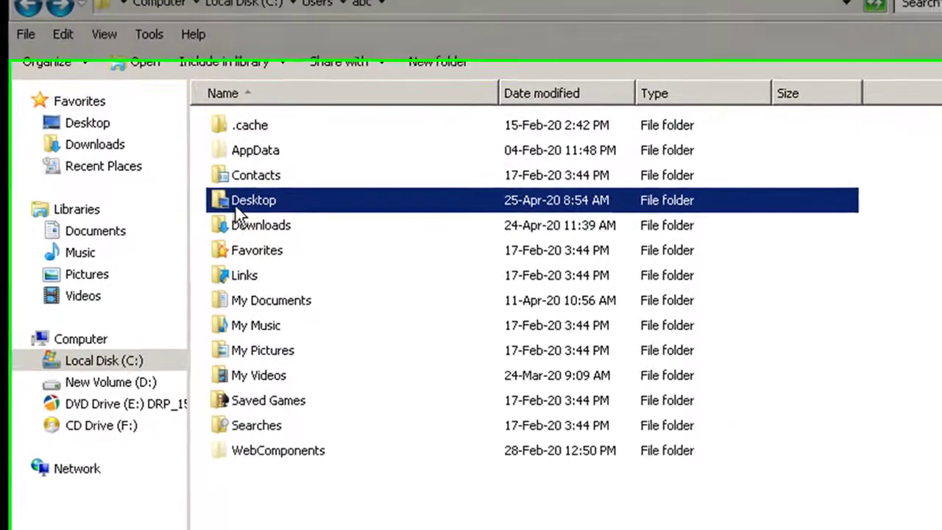
{"action": "double_click", "coordinate": [235, 205]}
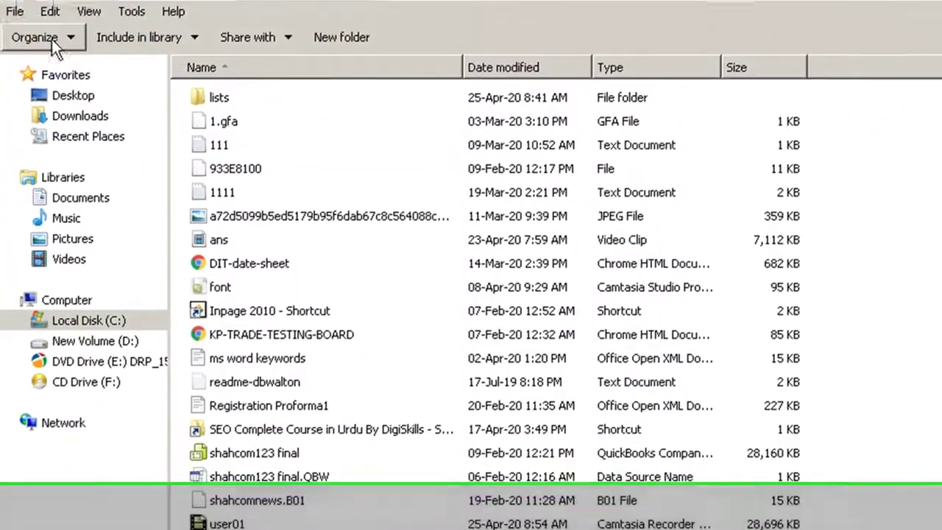
{"action": "left_click", "coordinate": [18, 33]}
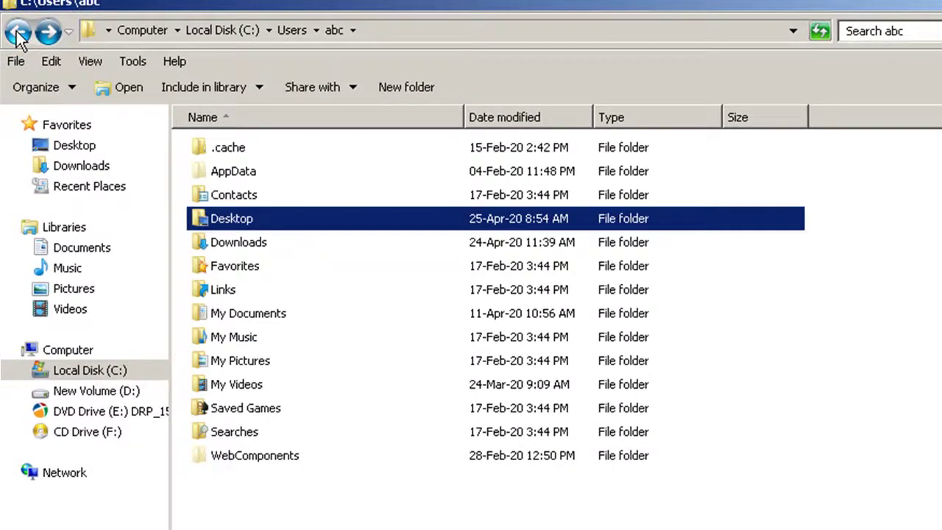
{"action": "left_click", "coordinate": [18, 33]}
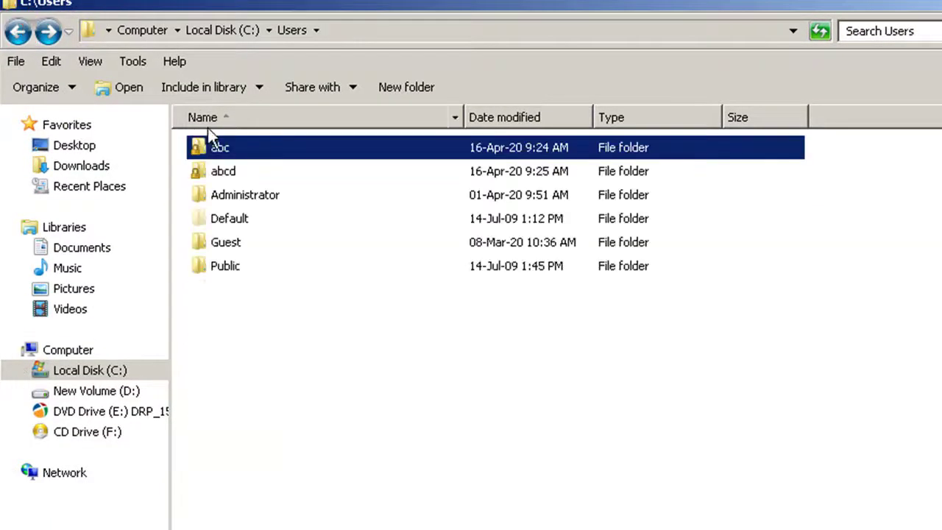
{"action": "left_click", "coordinate": [213, 175]}
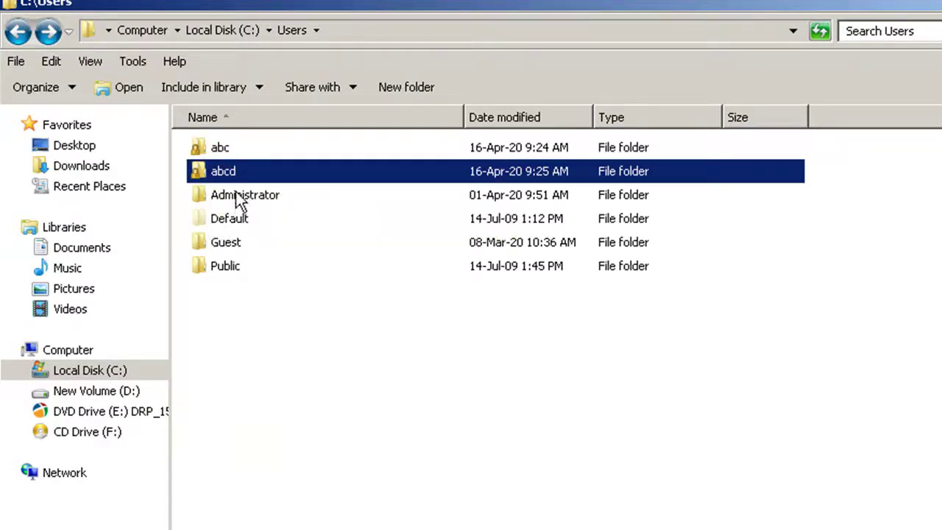
{"action": "mouse_move", "coordinate": [239, 171]}
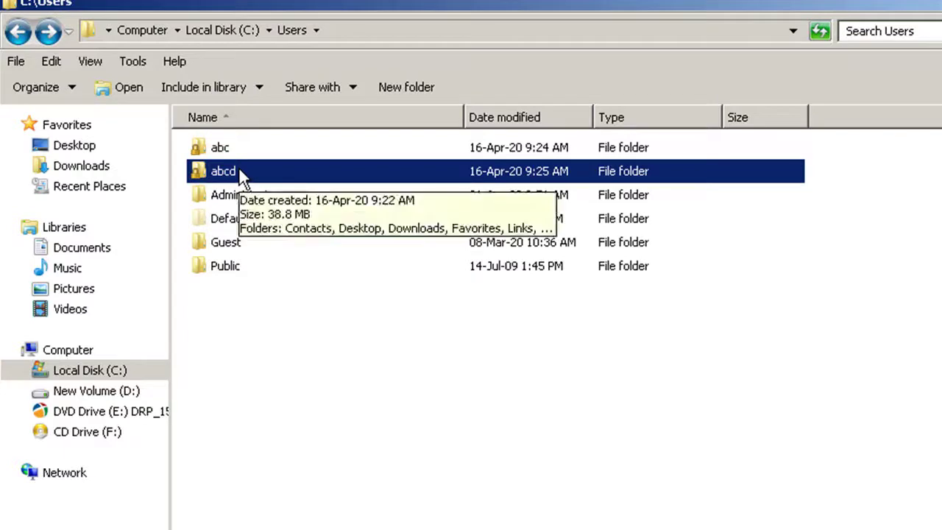